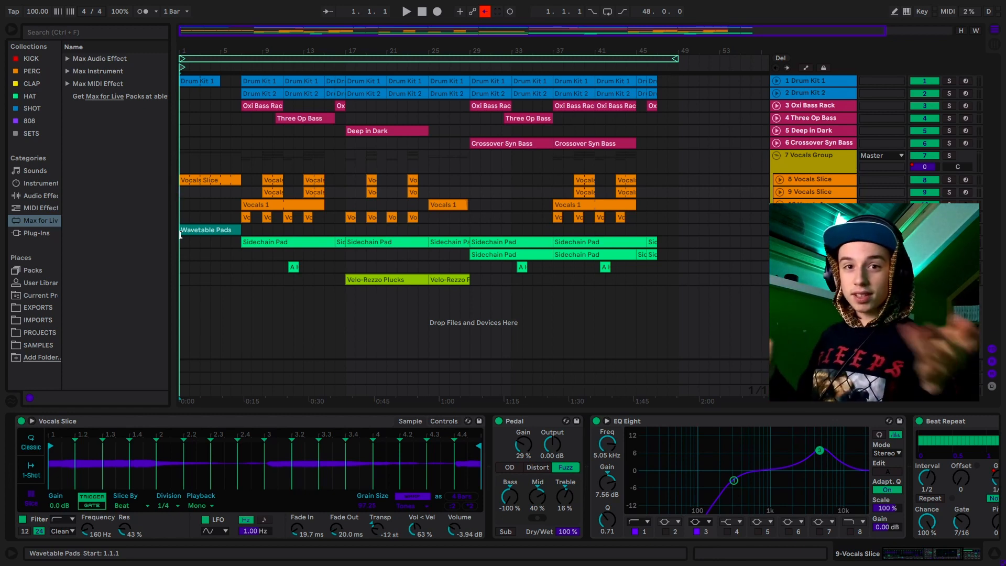
# - Play the example arrangement back from its start at 1.1.1
pyautogui.click(211, 204)
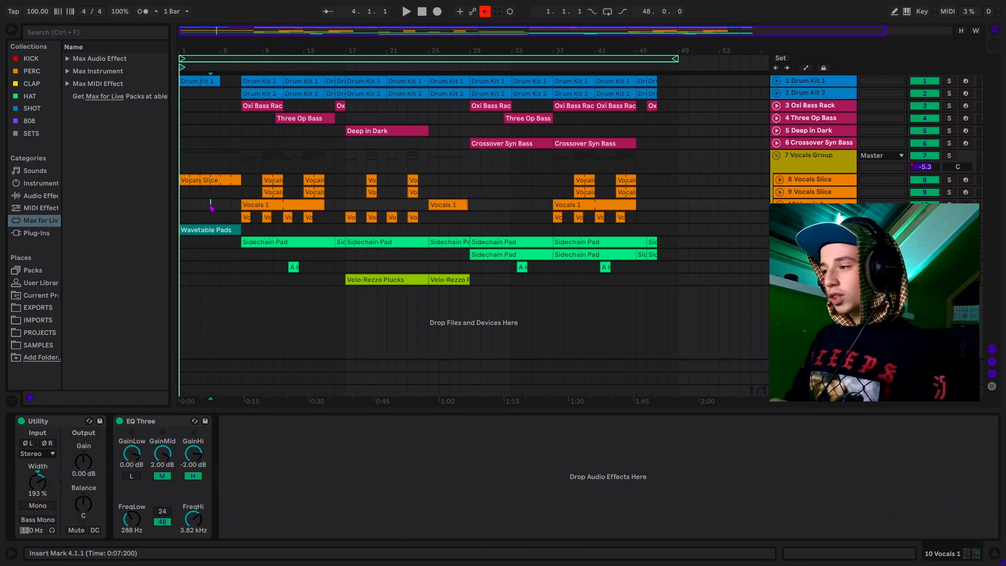
pyautogui.click(185, 193)
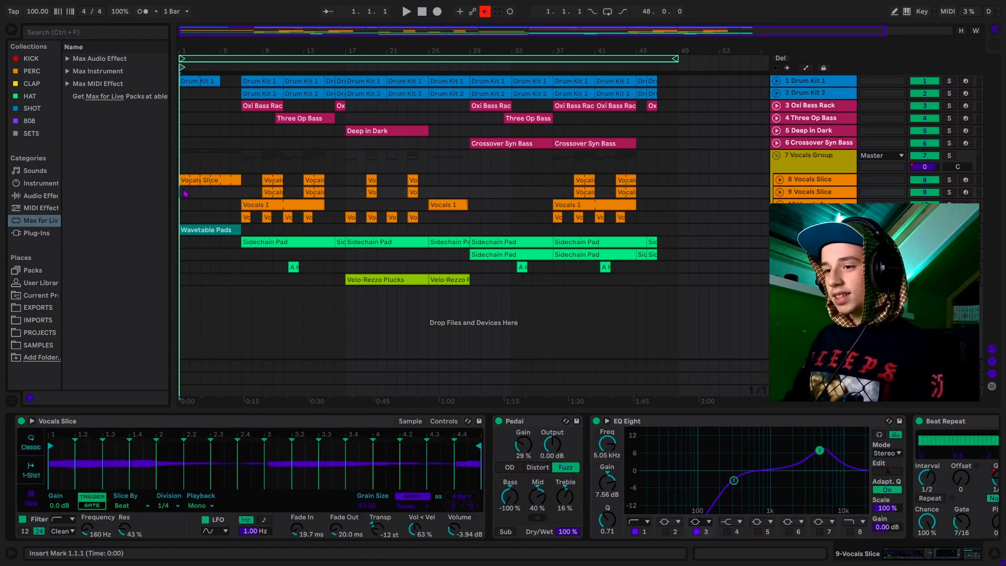
pyautogui.press('space')
pyautogui.press('space')
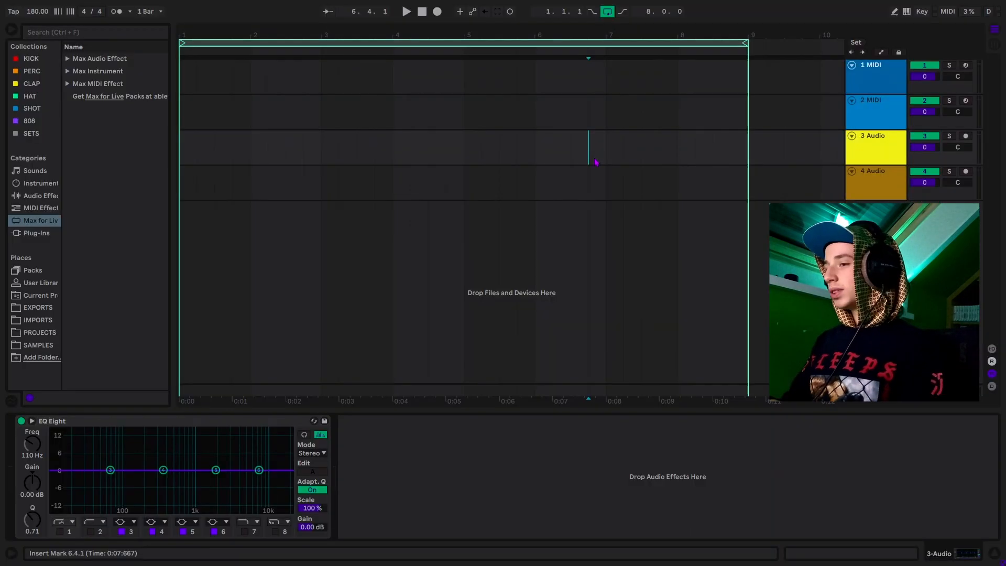
# - On the new 180 BPM set, toggle between Session and Arrangement views, then list the browser's Sounds category
pyautogui.click(411, 113)
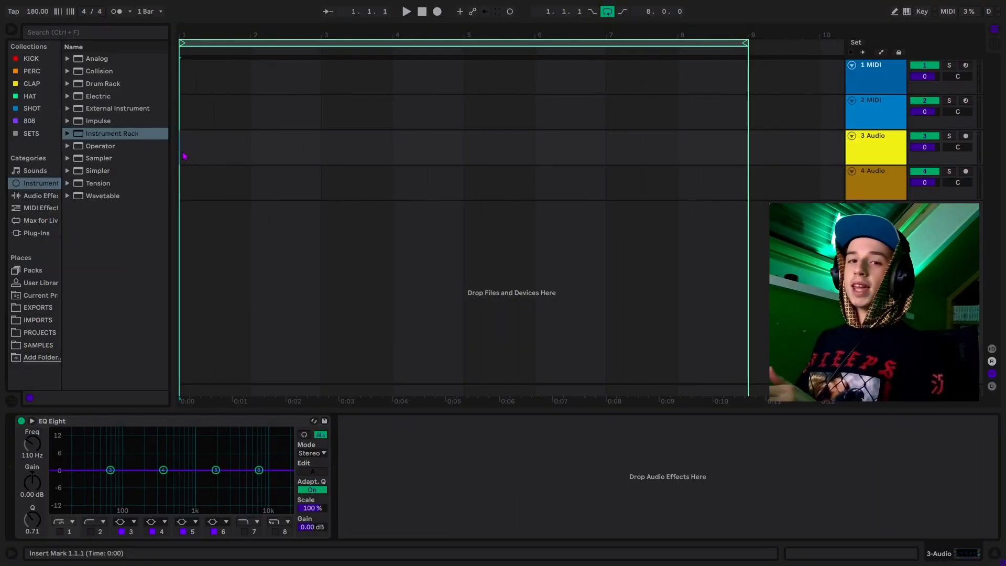
pyautogui.press('Tab')
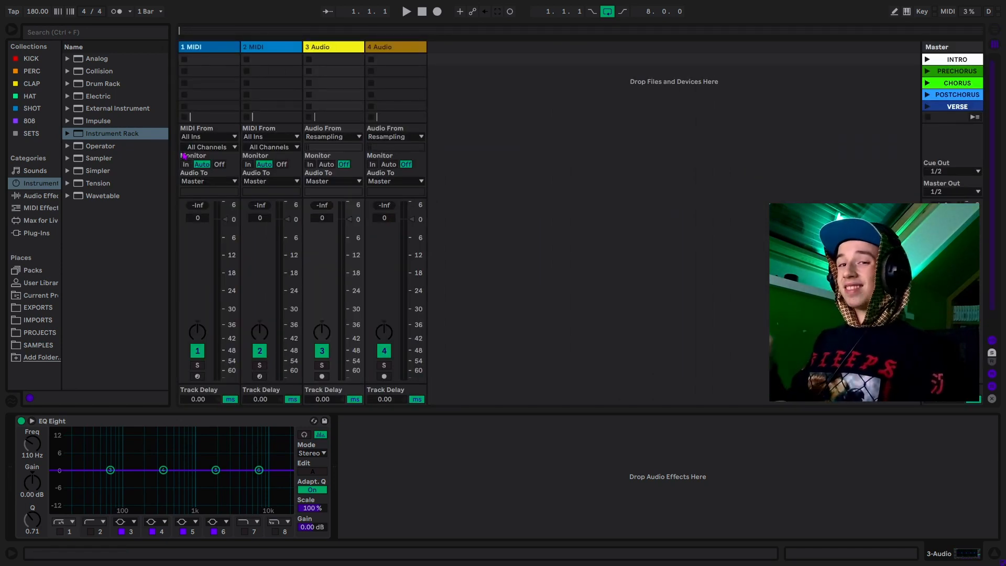
pyautogui.press('Tab')
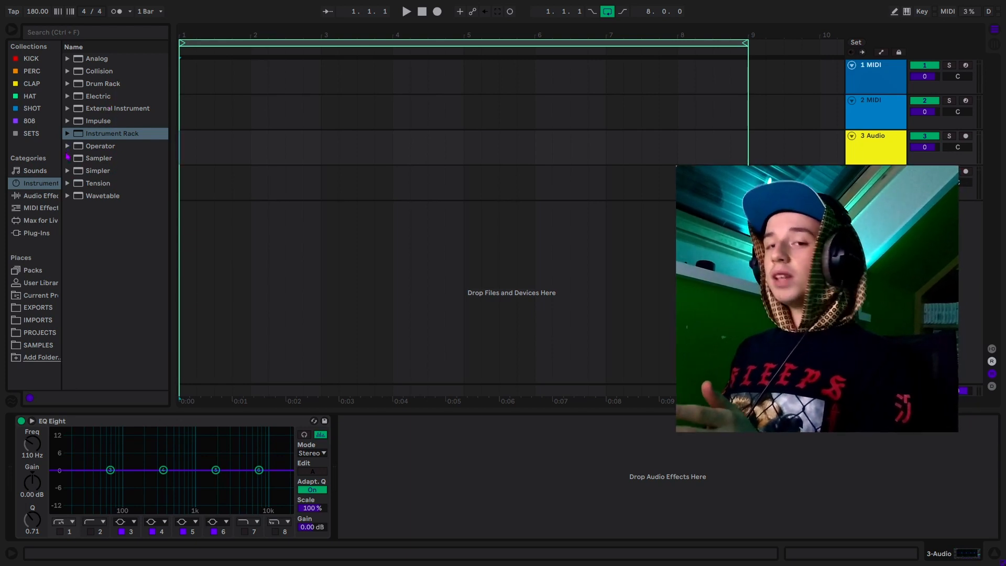
pyautogui.click(35, 171)
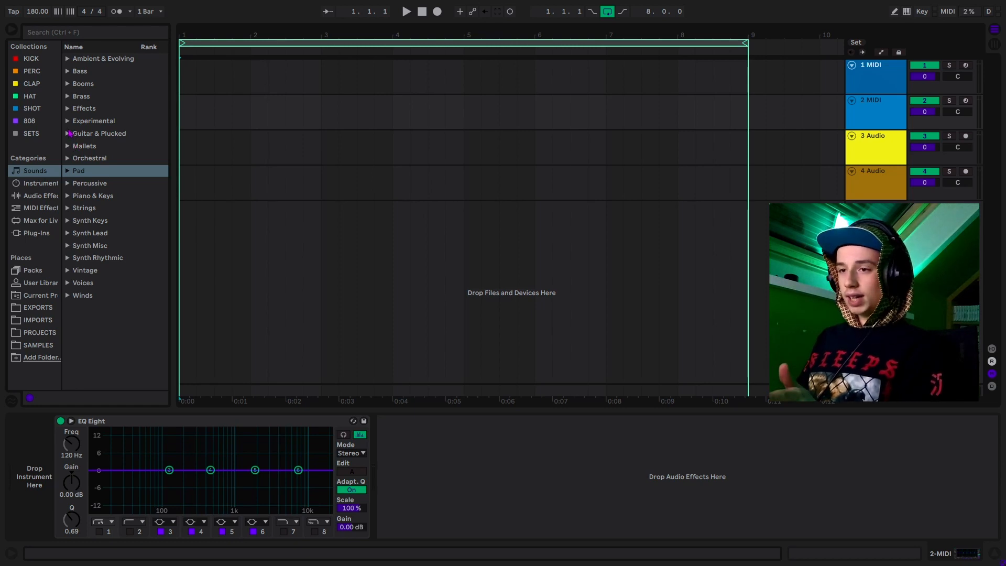
# - Widen the browser, audition Guitar & Plucked presets, and load Koto.adv onto track 2
pyautogui.click(70, 134)
pyautogui.moveTo(175, 213); pyautogui.dragTo(220, 213)
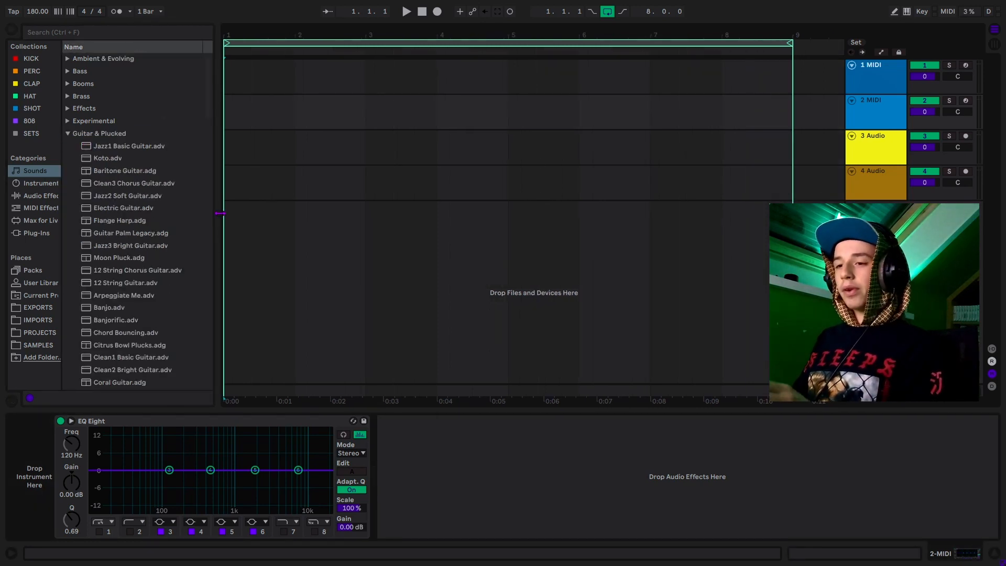
pyautogui.click(145, 148)
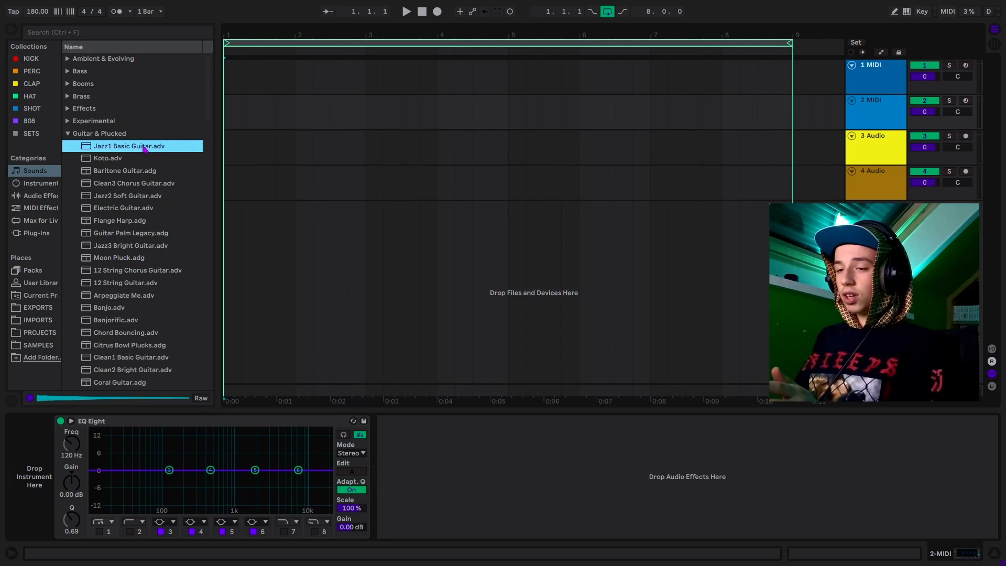
pyautogui.press('Down')
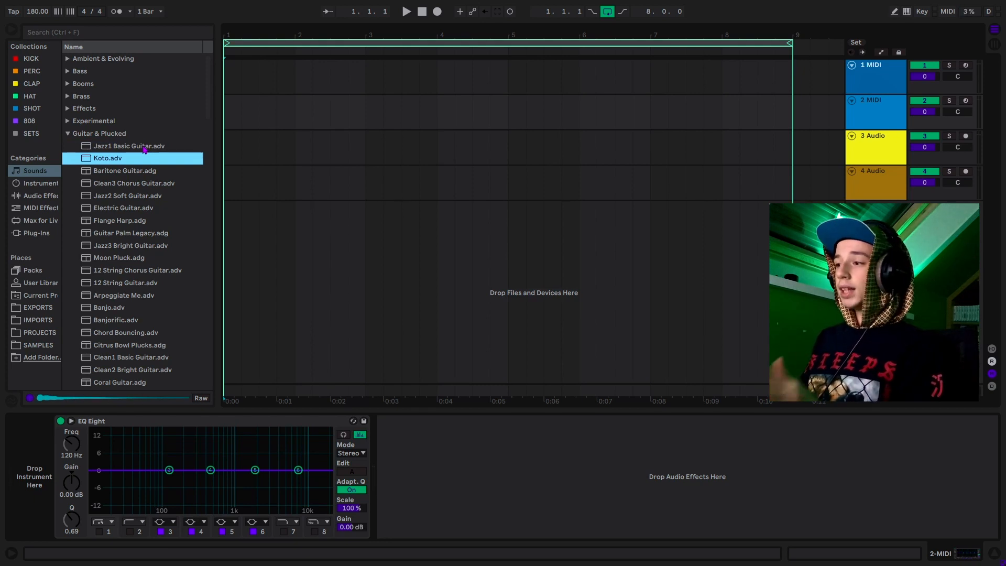
pyautogui.doubleClick(112, 162)
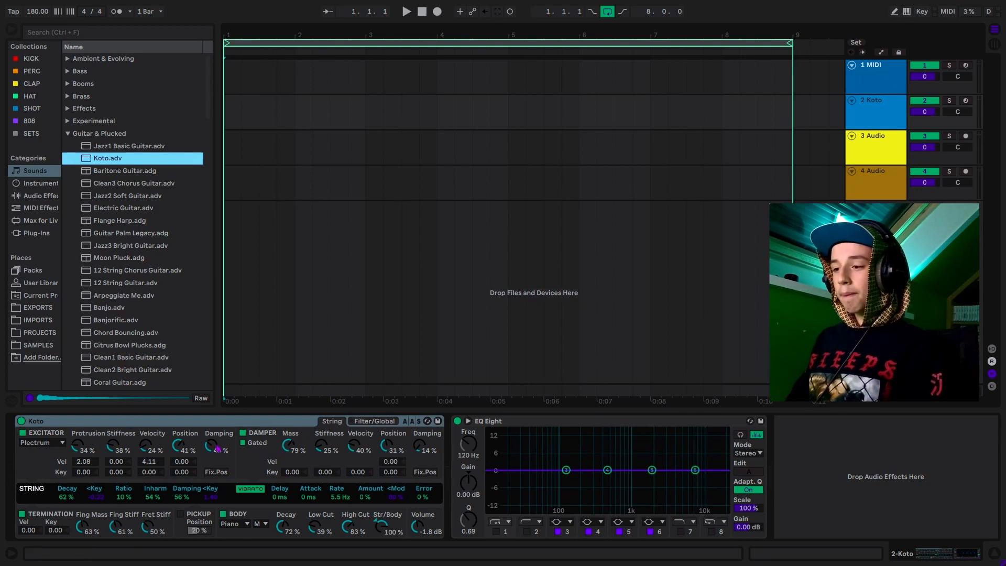
# - Toggle the device chain, browser and Session/Arrangement views with the Koto track selected
pyautogui.click(994, 555)
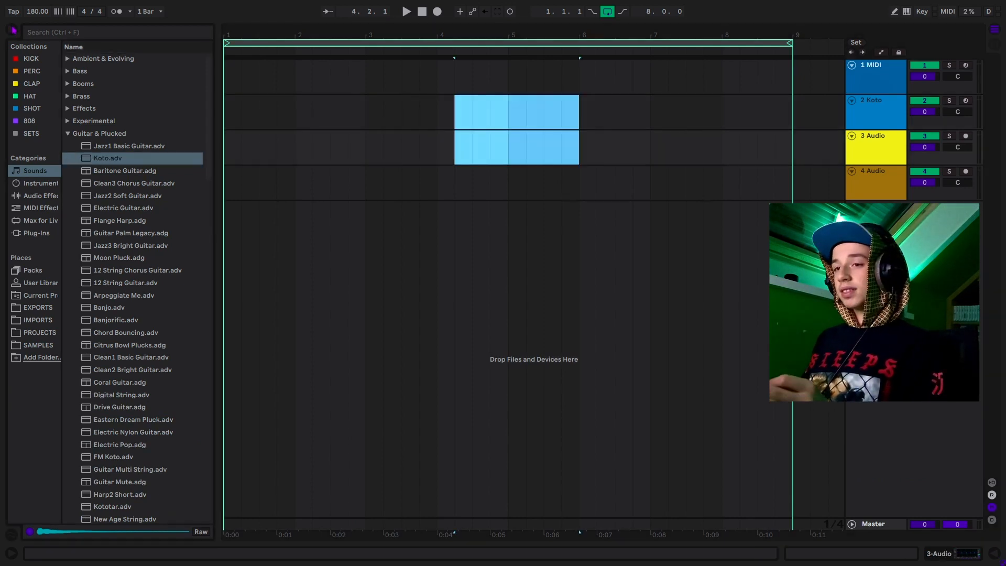
pyautogui.click(14, 30)
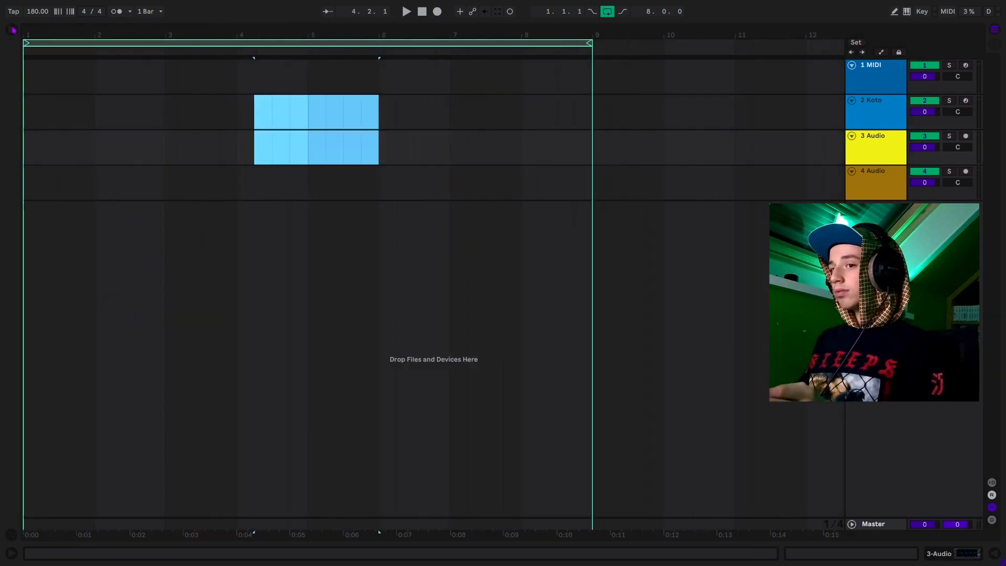
pyautogui.click(130, 118)
pyautogui.click(995, 554)
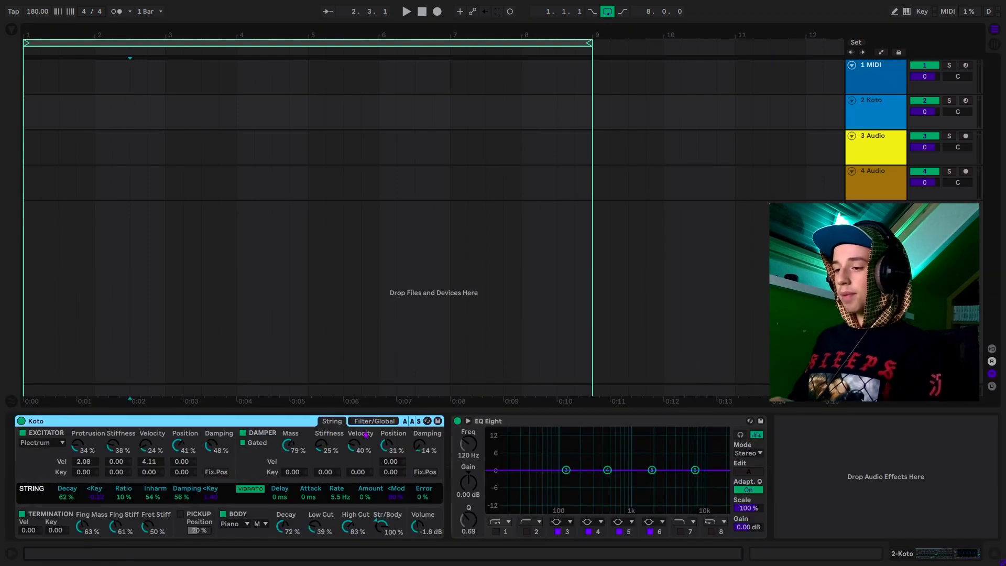
pyautogui.click(11, 30)
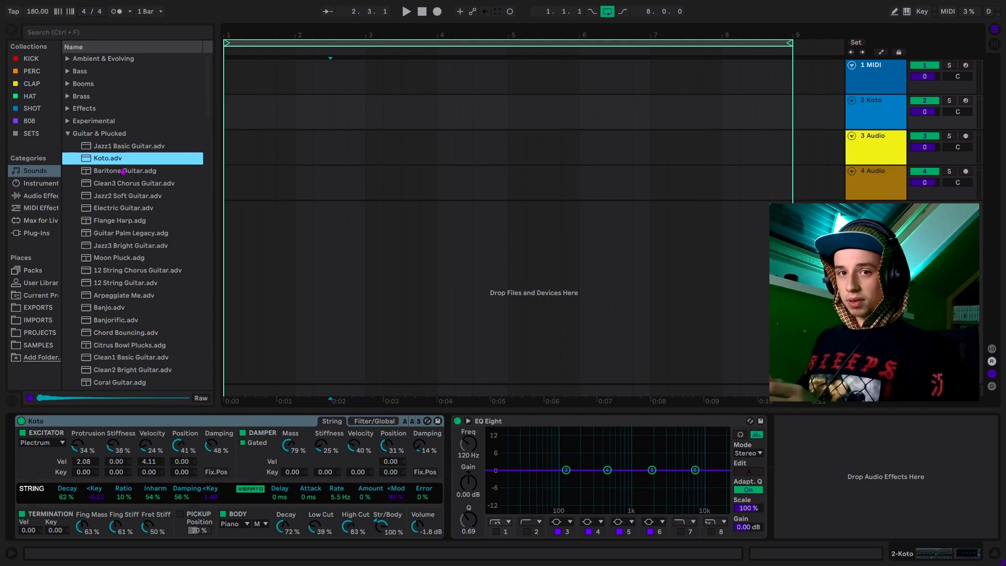
pyautogui.click(996, 33)
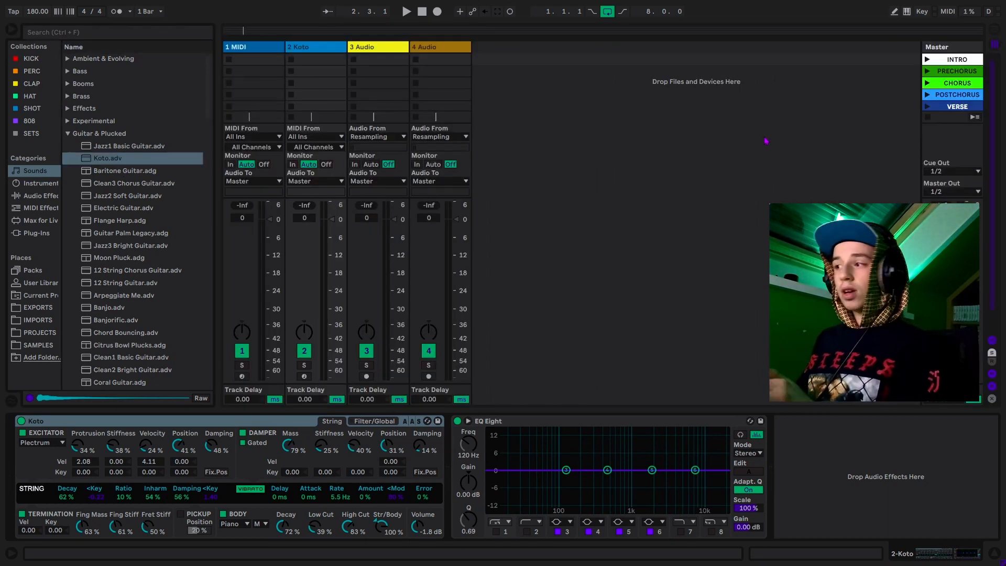
pyautogui.click(997, 33)
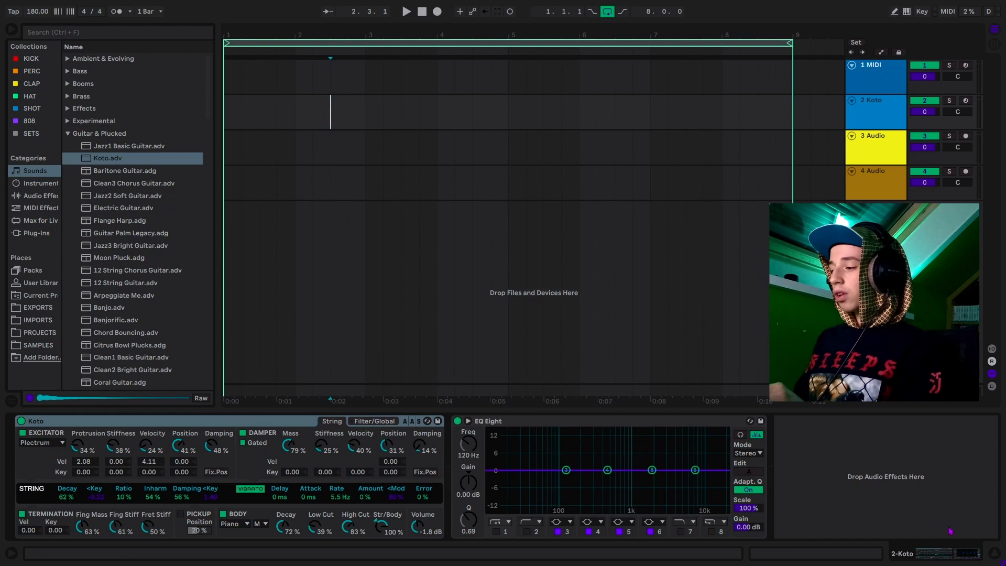
# - Toggle the device panel and the help info panel on and off
pyautogui.click(995, 554)
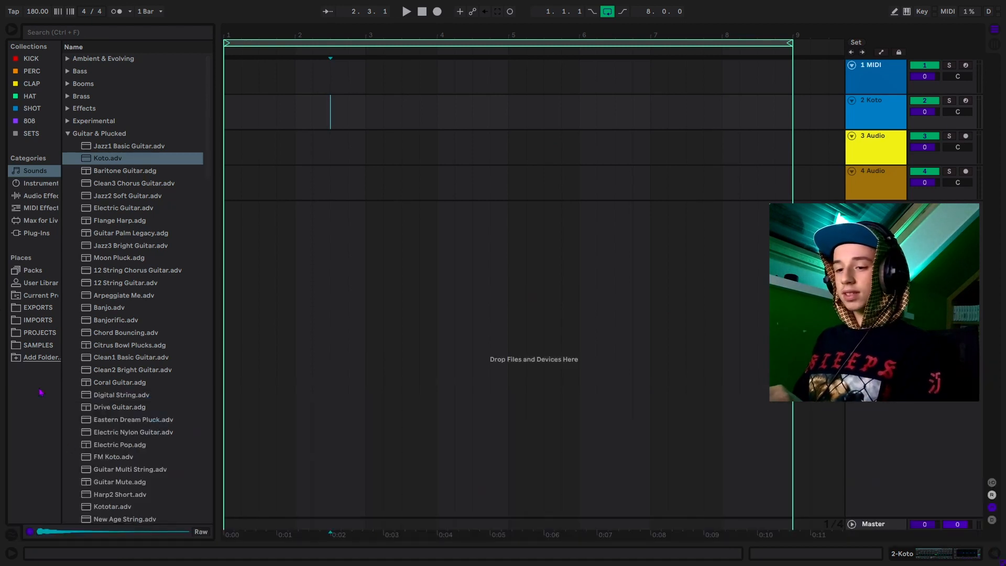
pyautogui.click(13, 553)
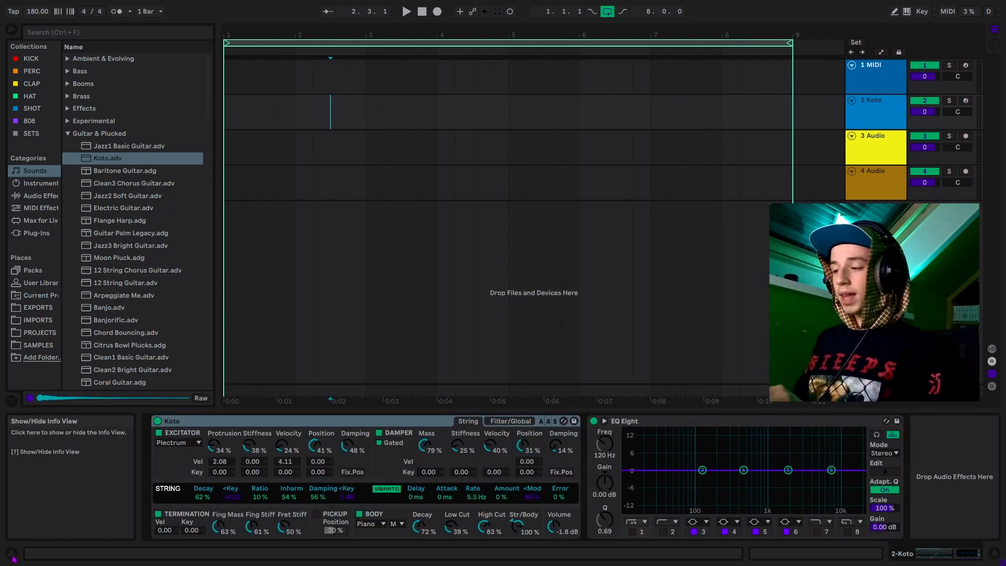
pyautogui.click(12, 556)
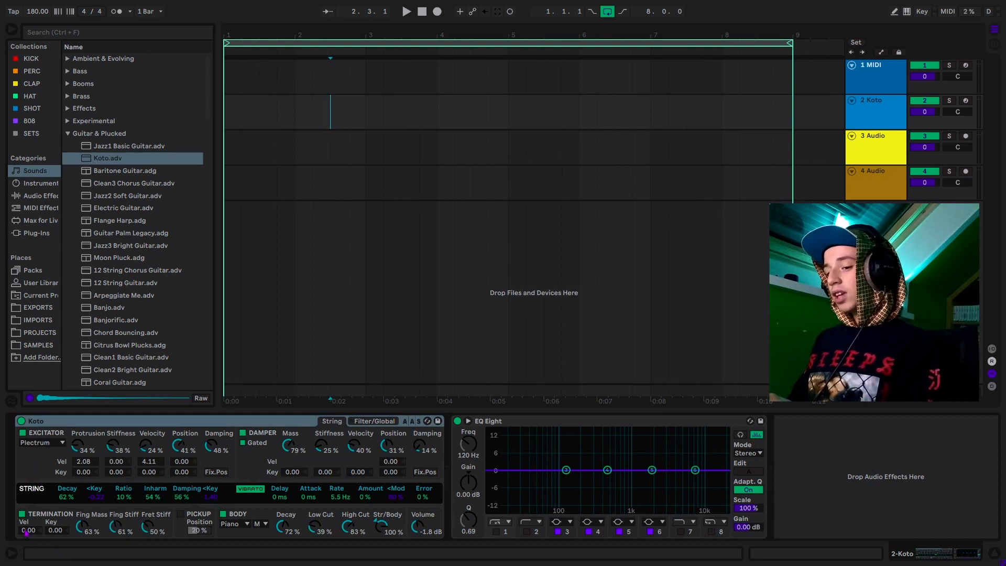
pyautogui.click(15, 553)
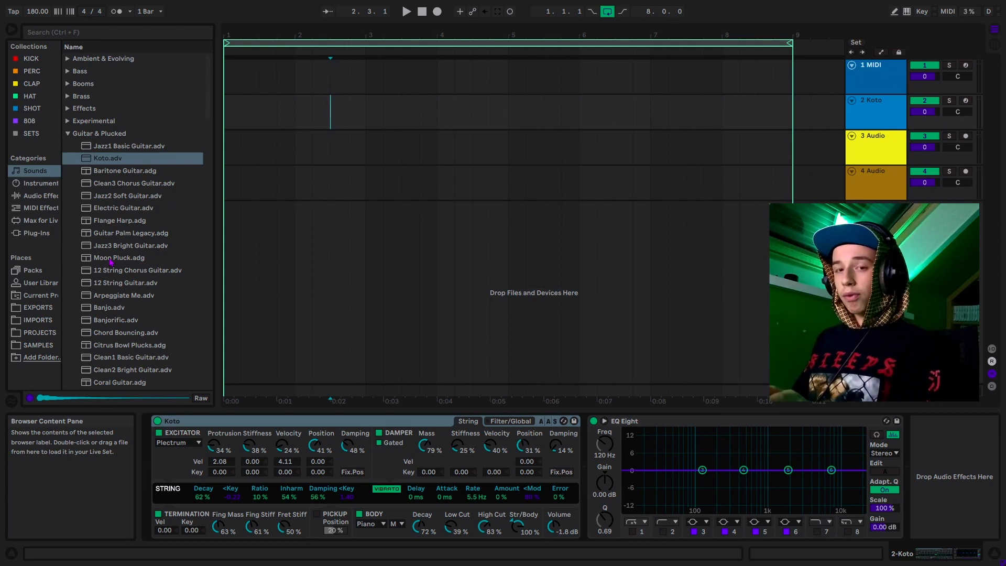
pyautogui.click(13, 555)
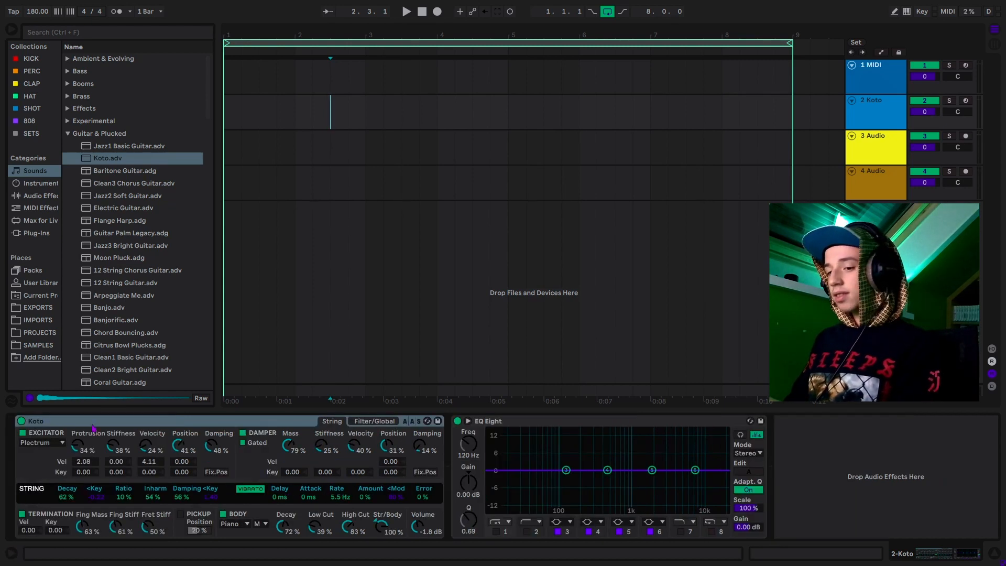
# - Select bars 1.1.1 to 5.1.1 in the 2 Koto lane
pyautogui.press('Left')
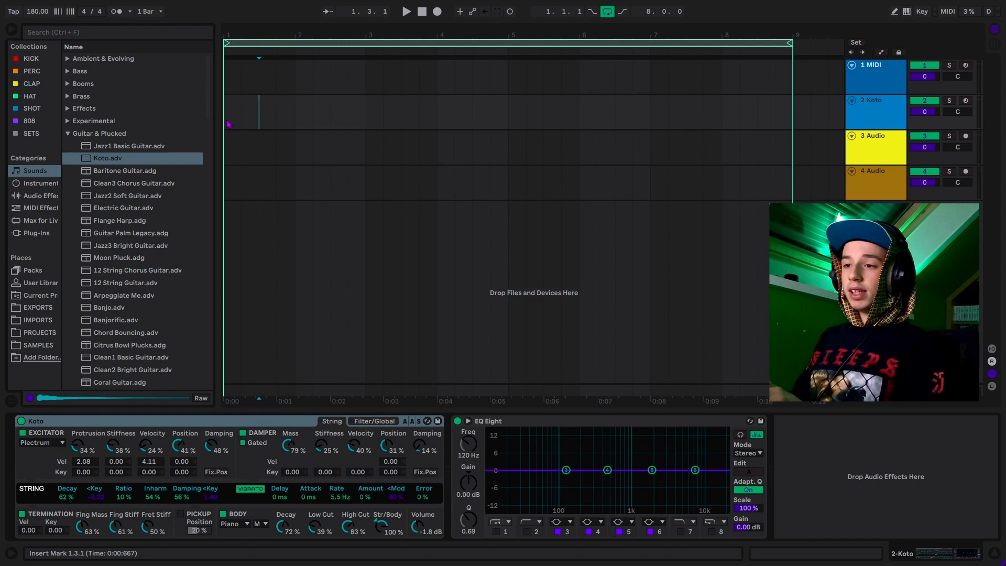
pyautogui.click(277, 112)
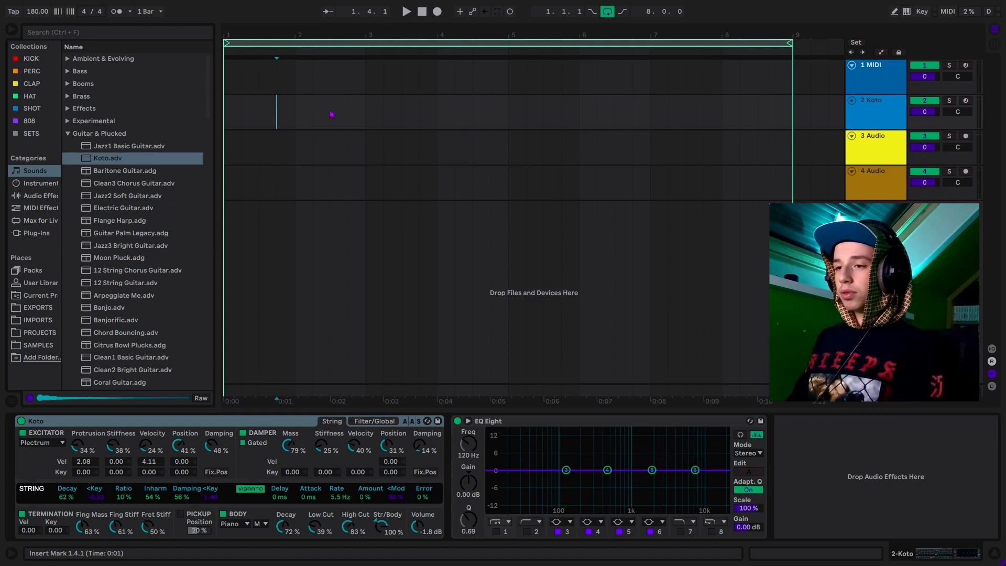
pyautogui.moveTo(230, 112); pyautogui.dragTo(519, 128)
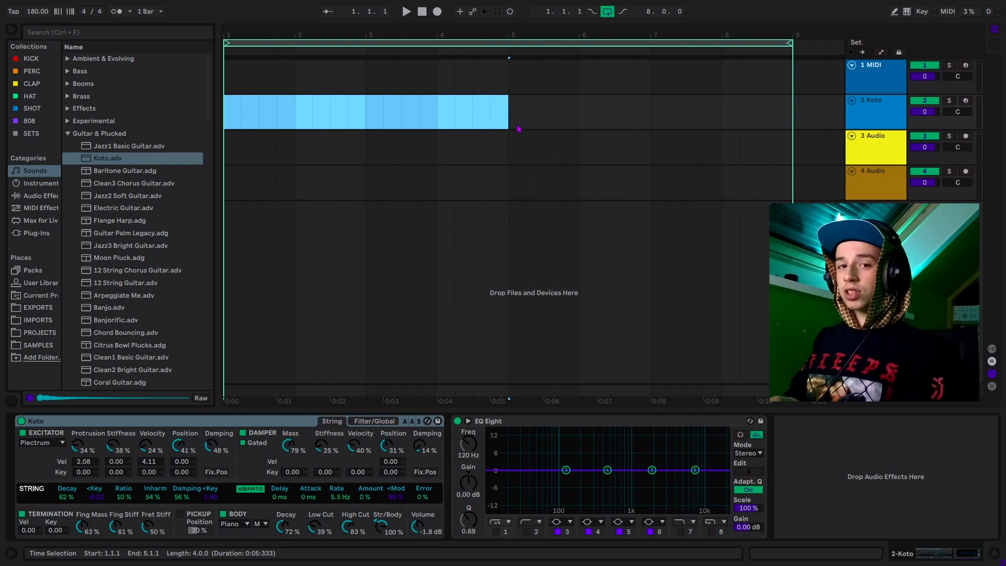
# - Create an empty four-bar MIDI clip from the selection with Ctrl+Shift+M and open its note editor
pyautogui.hotkey('ctrl', 'shift', 'm')
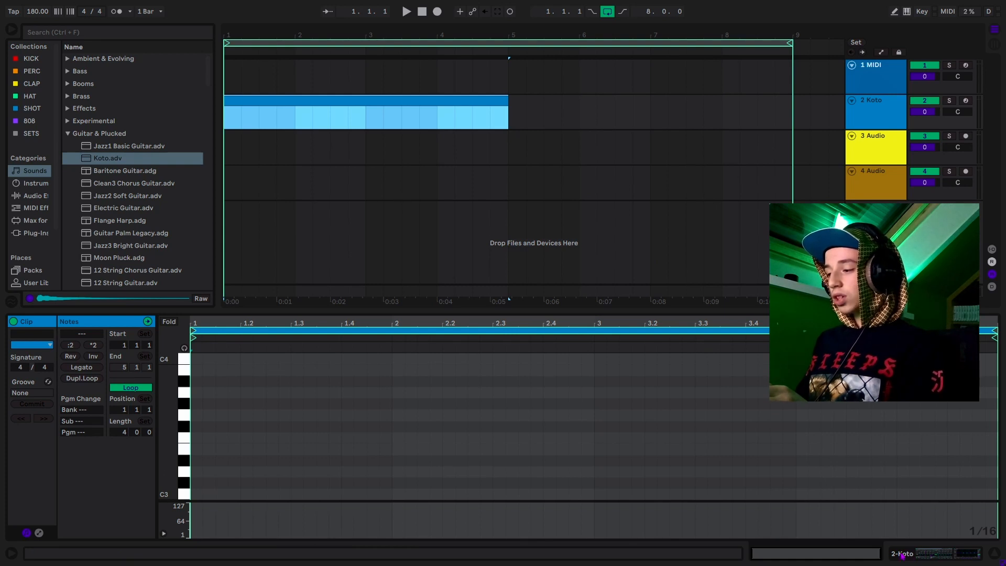
pyautogui.click(937, 554)
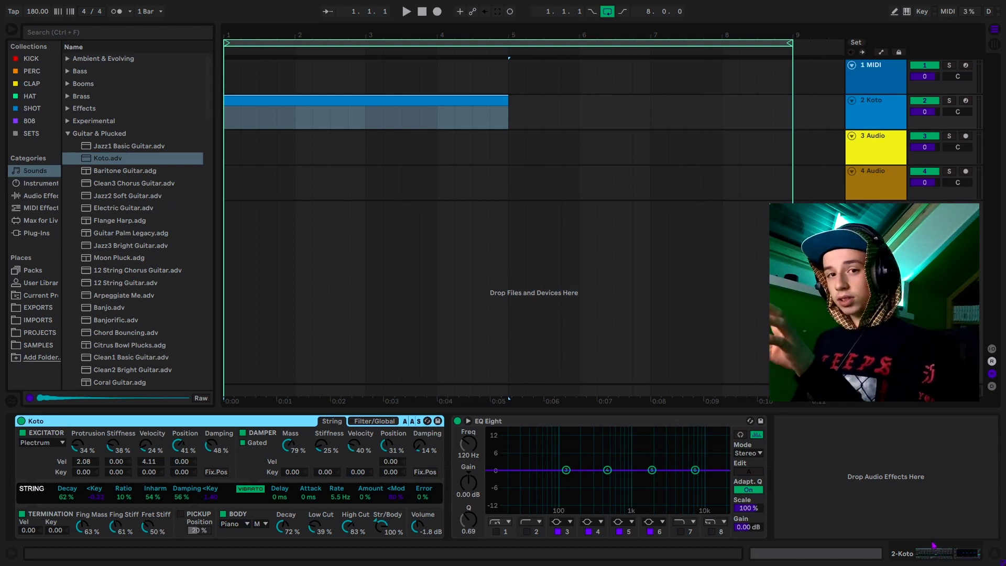
pyautogui.hotkey('shift', 'Tab')
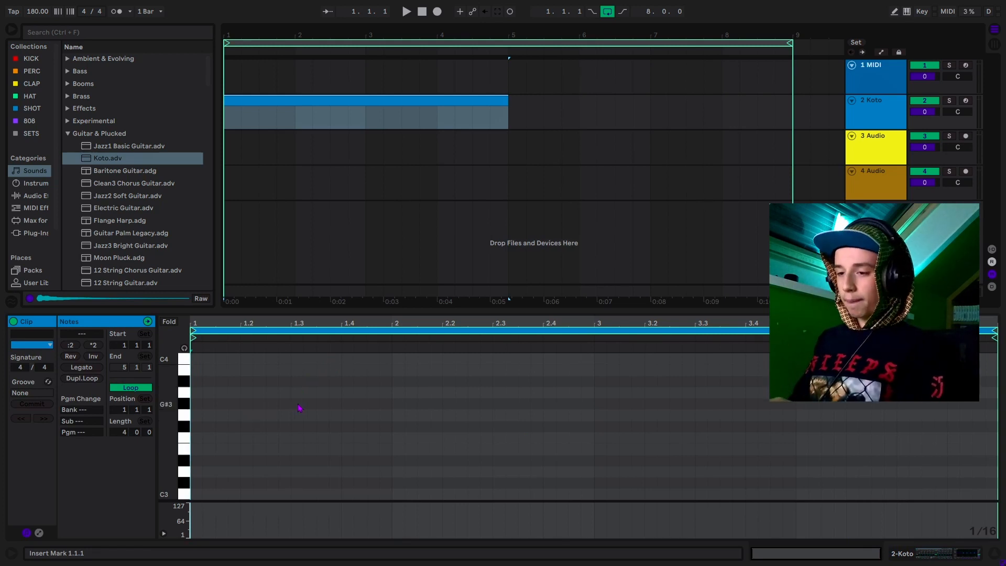
# - Add a C3 note at 1.1.1, audition it, and stretch it to end at bar 2
pyautogui.doubleClick(199, 496)
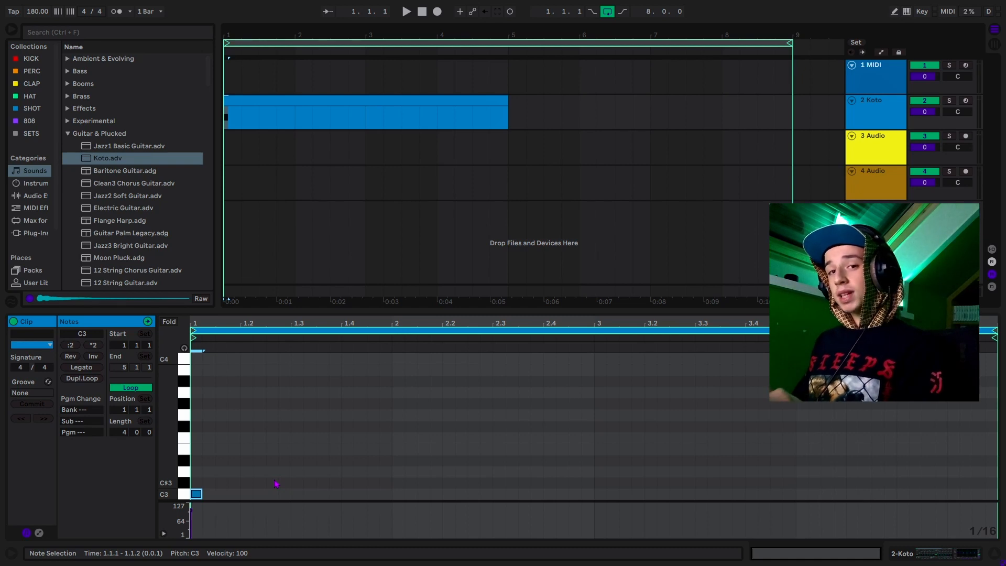
pyautogui.press('space')
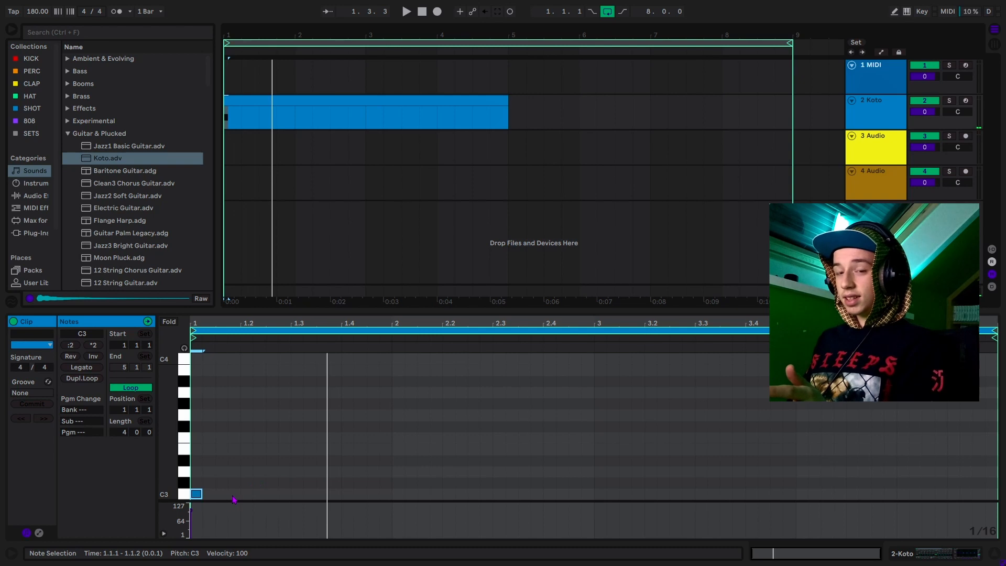
pyautogui.press('space')
pyautogui.press('space')
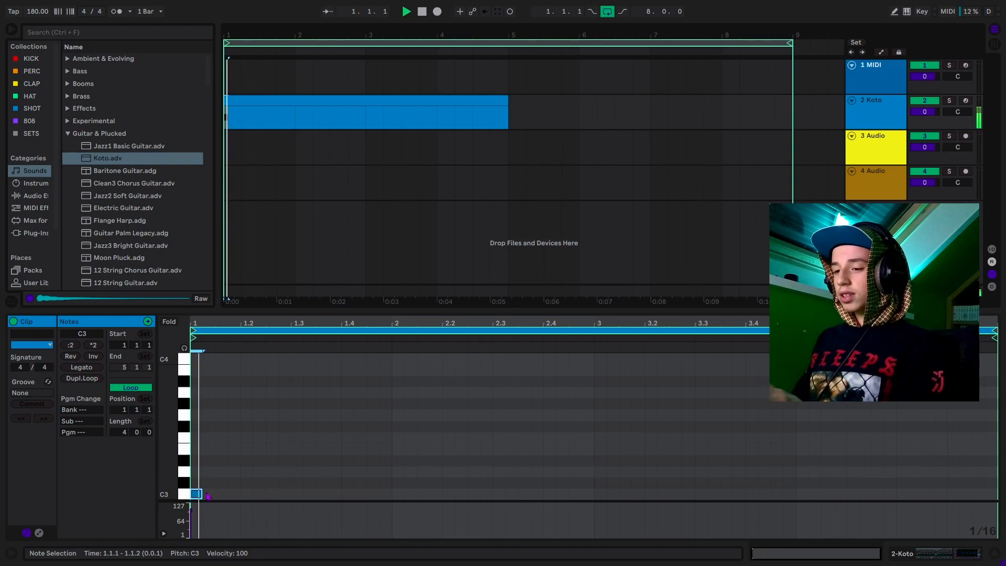
pyautogui.press('space')
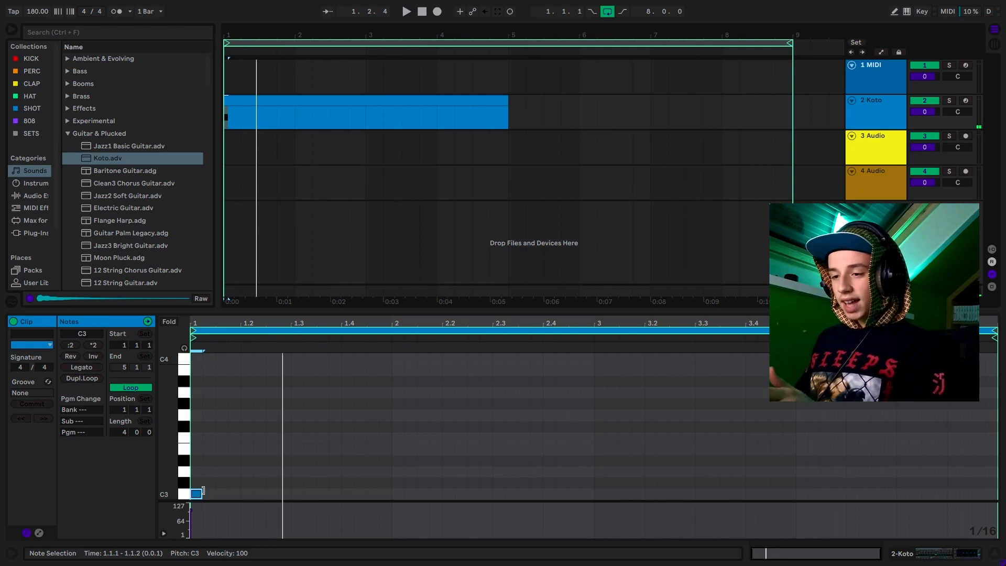
pyautogui.moveTo(203, 491); pyautogui.dragTo(392, 503)
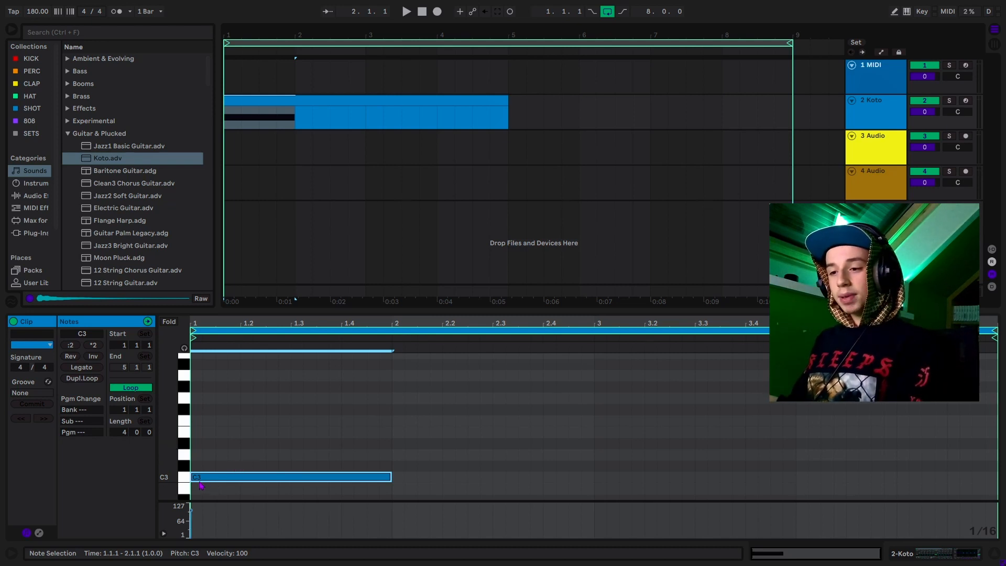
# - Add D3 at beat 1.2 and D#3 at beat 1.3, both sustained to bar 2
pyautogui.doubleClick(244, 456)
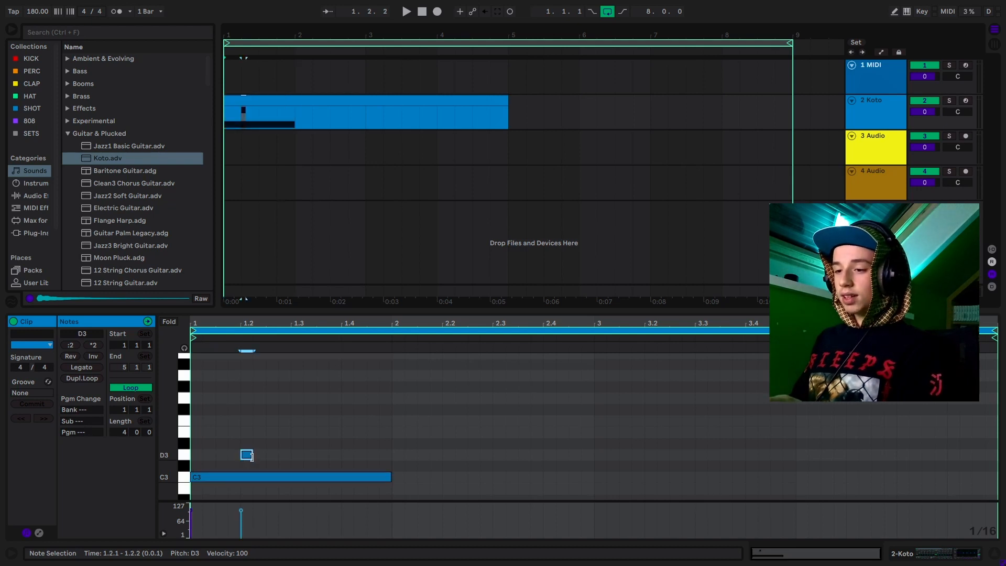
pyautogui.moveTo(252, 454); pyautogui.dragTo(392, 455)
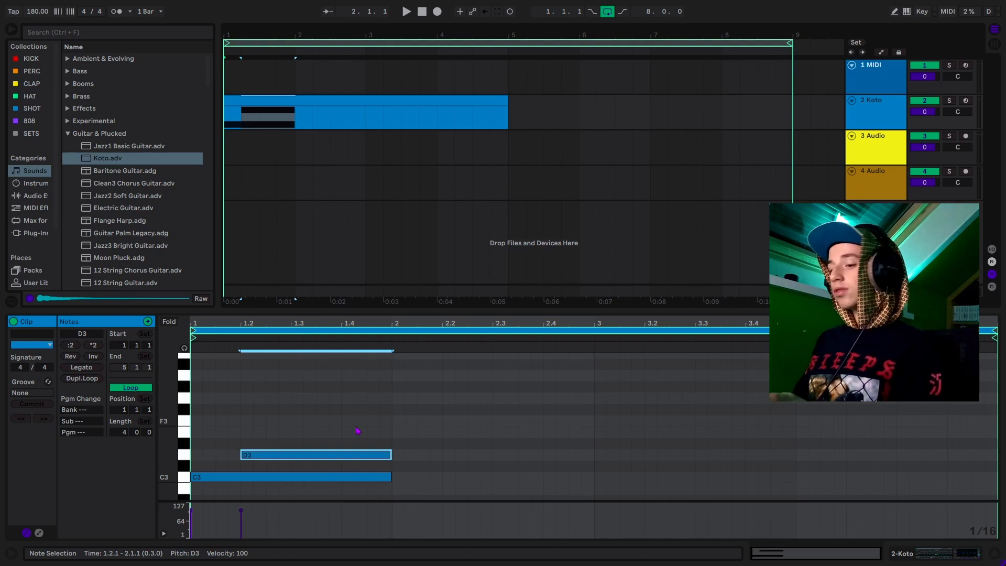
pyautogui.press('space')
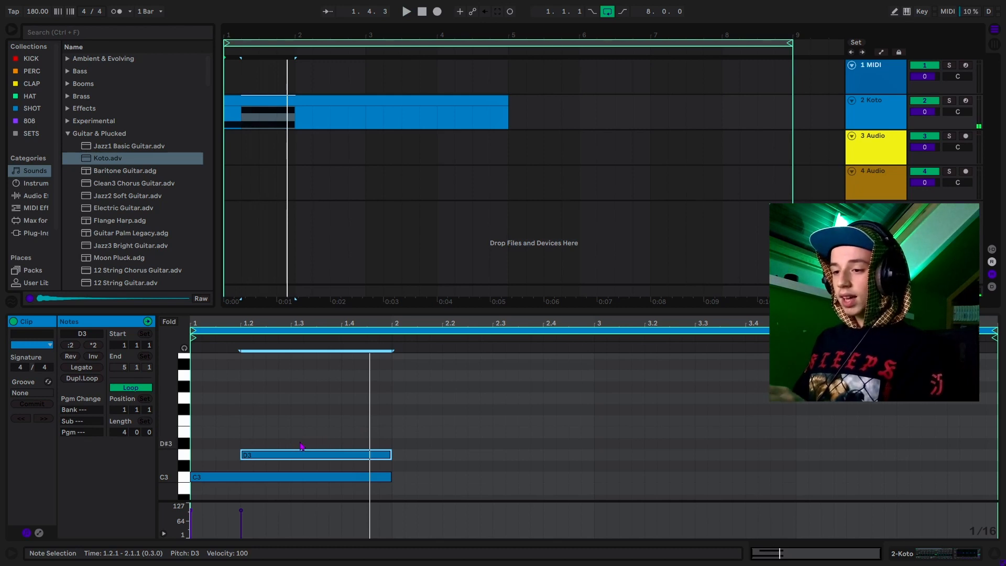
pyautogui.moveTo(293, 432); pyautogui.dragTo(386, 436)
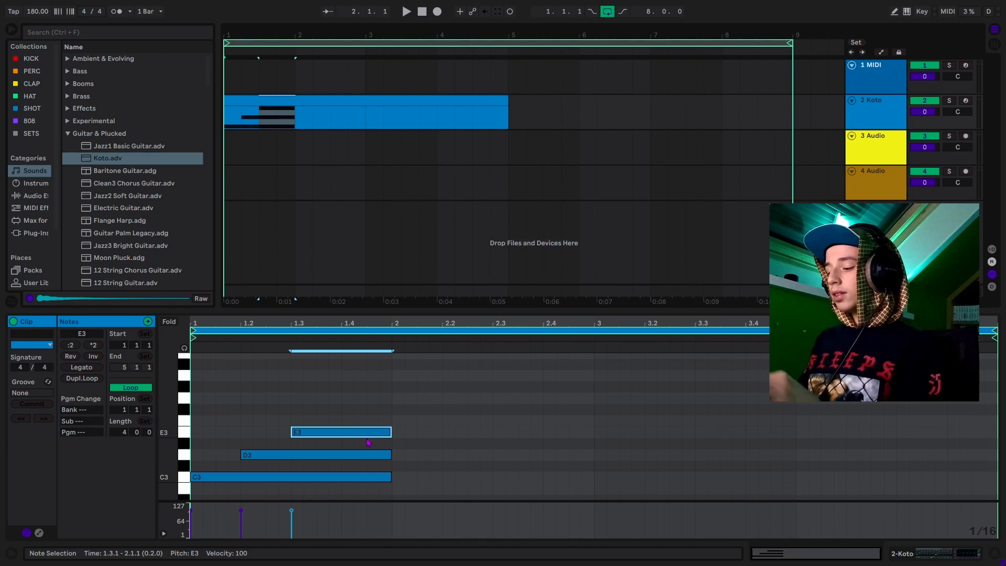
pyautogui.press('Down')
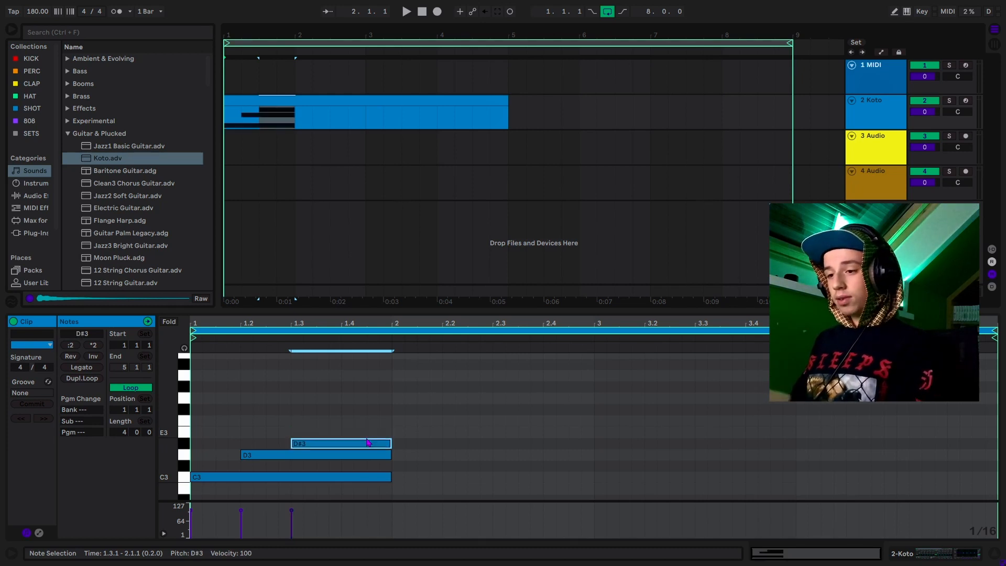
pyautogui.click(228, 466)
# - Add a short C3–D3–D#3 stab at beat 2.2
pyautogui.doubleClick(452, 477)
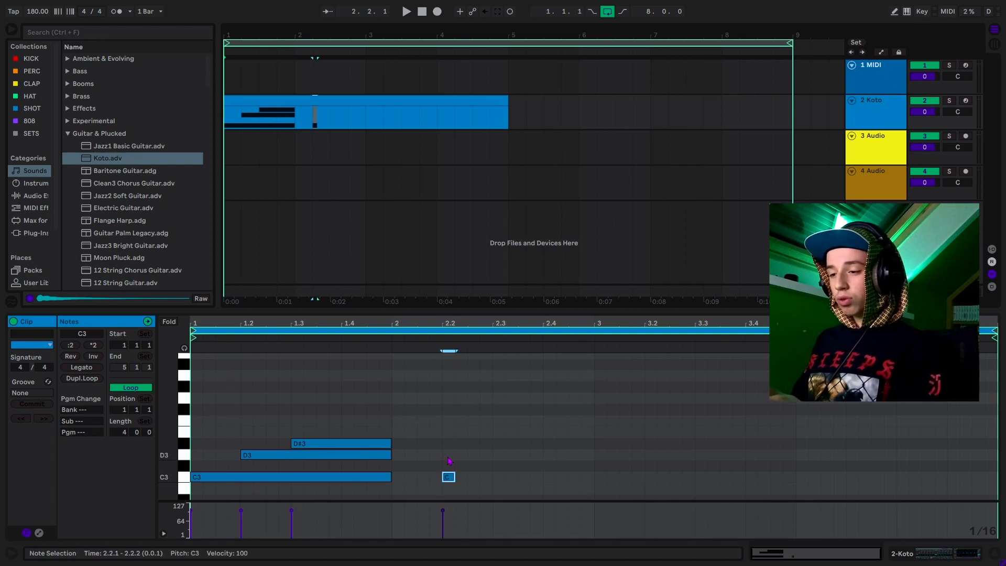
pyautogui.doubleClick(449, 455)
pyautogui.doubleClick(448, 443)
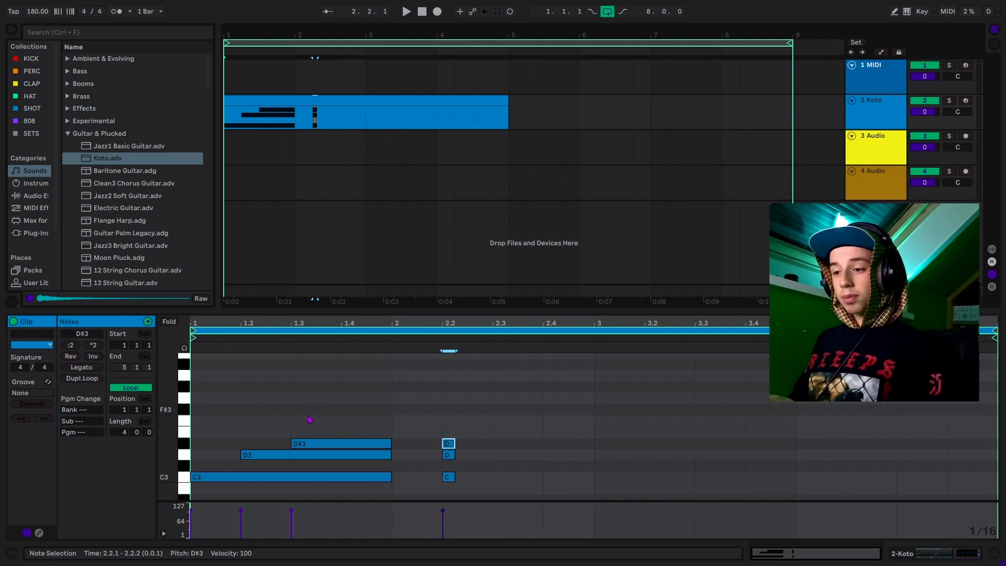
# - Add F3 at 1.3.4, G3 at 1.4.2 and G#3 at 1.4.4, lengthened to bar 2
pyautogui.doubleClick(335, 422)
pyautogui.hotkey('shift', 'Right')
pyautogui.hotkey('shift', 'Right')
pyautogui.hotkey('shift', 'Right')
pyautogui.hotkey('shift', 'Right')
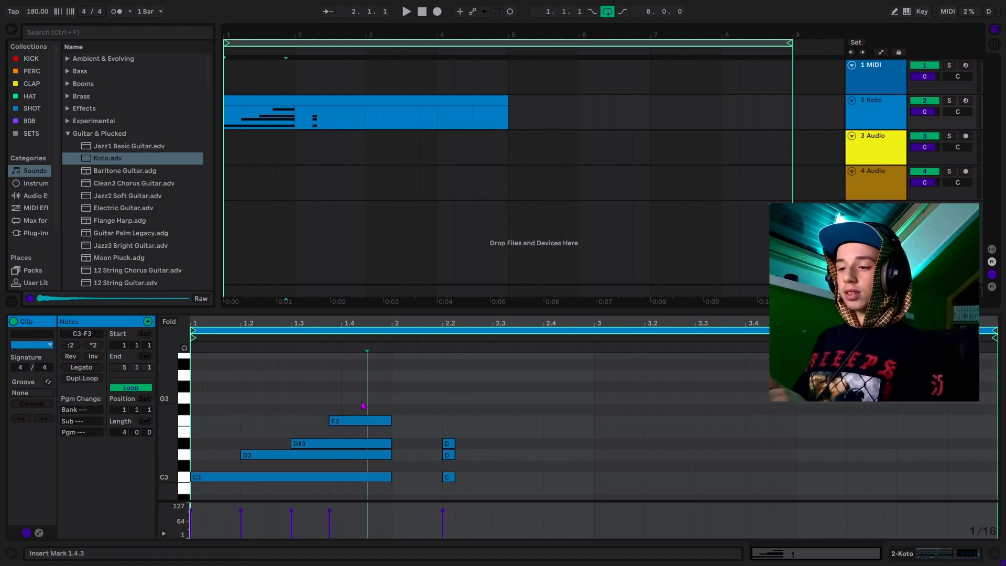
pyautogui.doubleClick(363, 400)
pyautogui.hotkey('shift', 'Right')
pyautogui.hotkey('shift', 'Right')
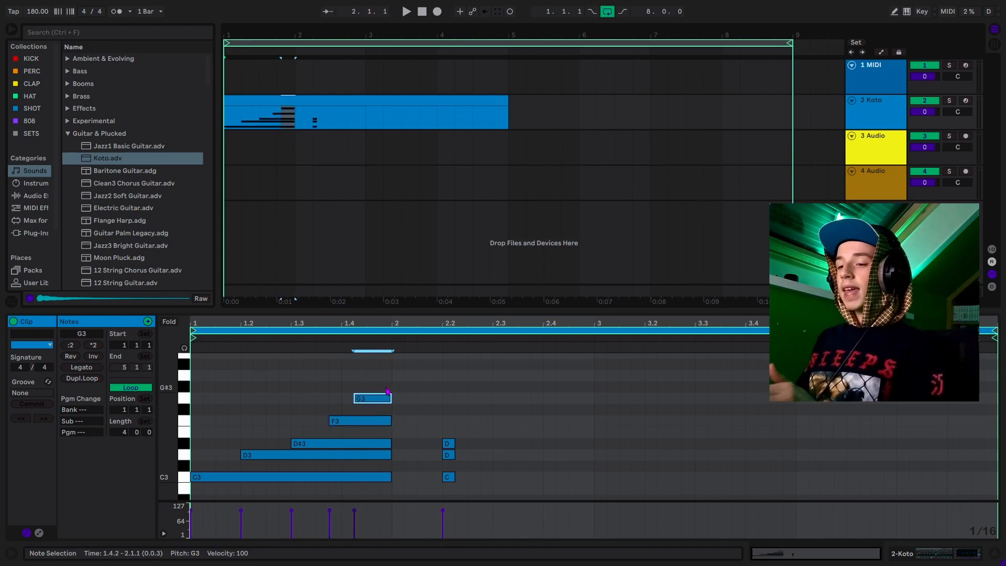
pyautogui.doubleClick(386, 388)
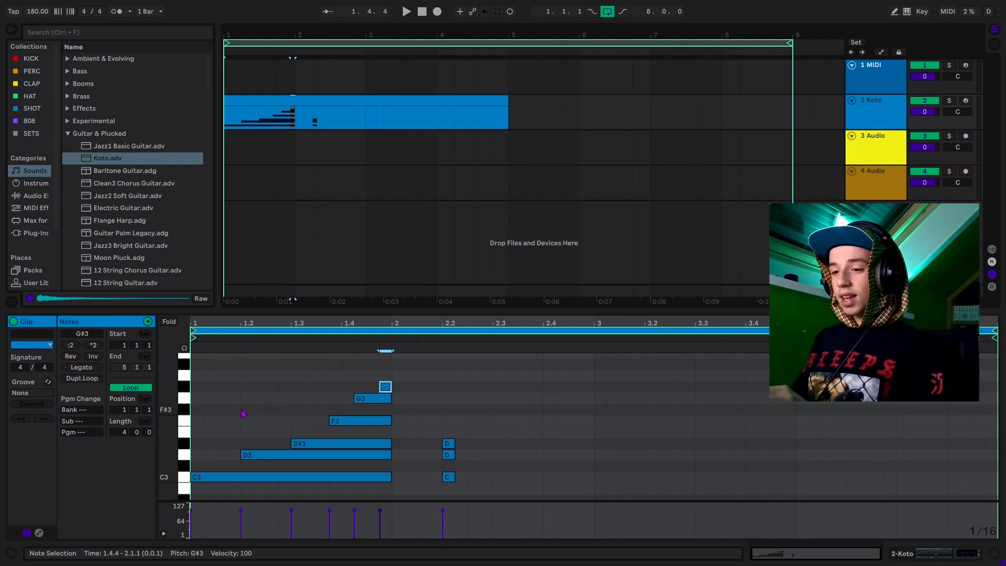
# - Undo the stray G7 and G8 notes drawn across bar 1
pyautogui.scroll(-2, 268, 407)
pyautogui.scroll(-20, 269, 406)
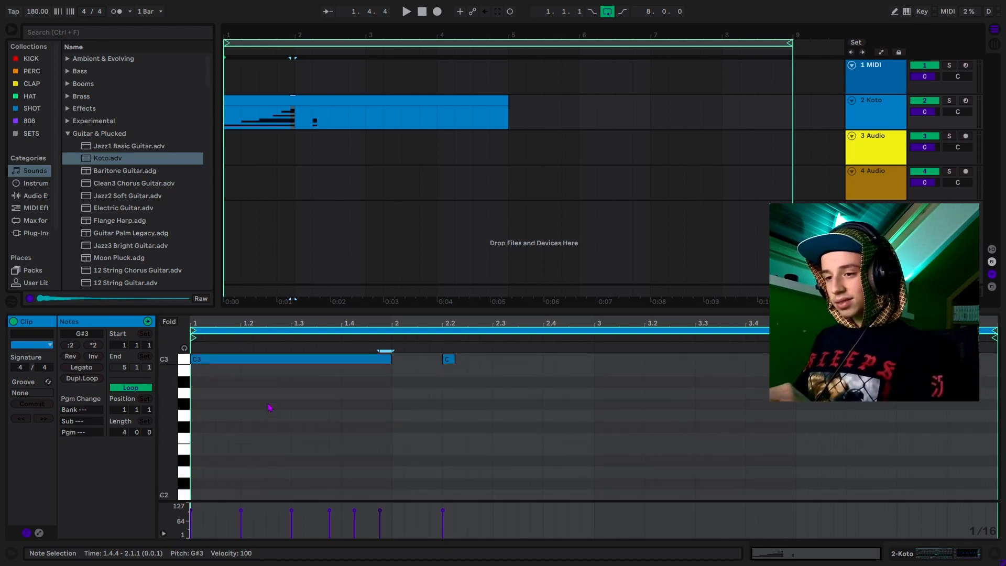
pyautogui.scroll(-12, 268, 408)
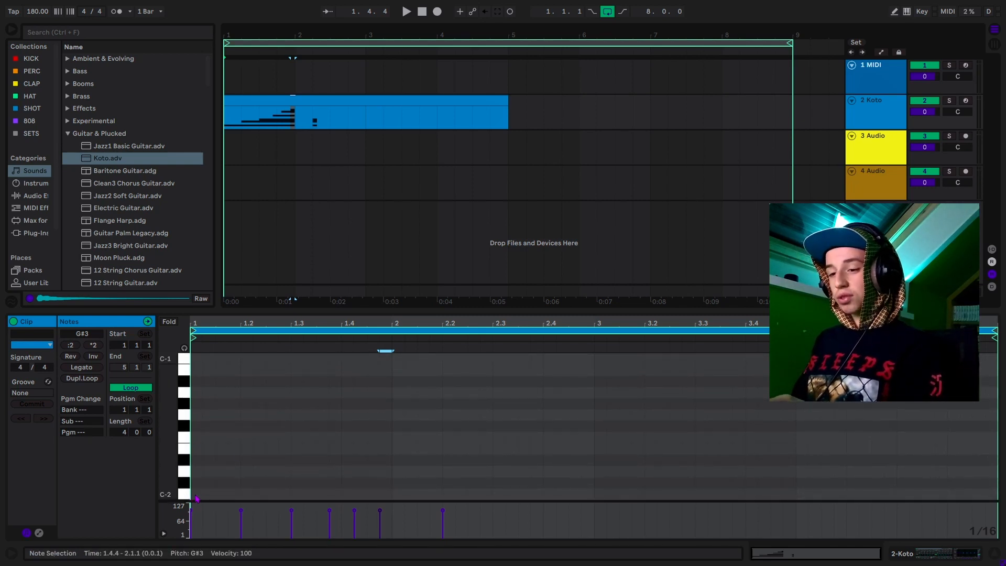
pyautogui.scroll(15, 263, 451)
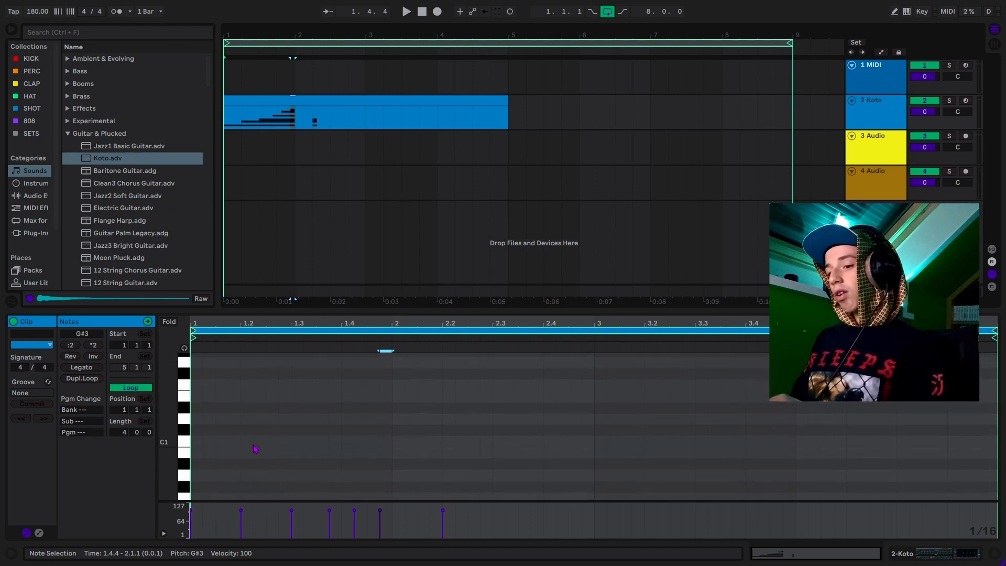
pyautogui.scroll(20, 263, 447)
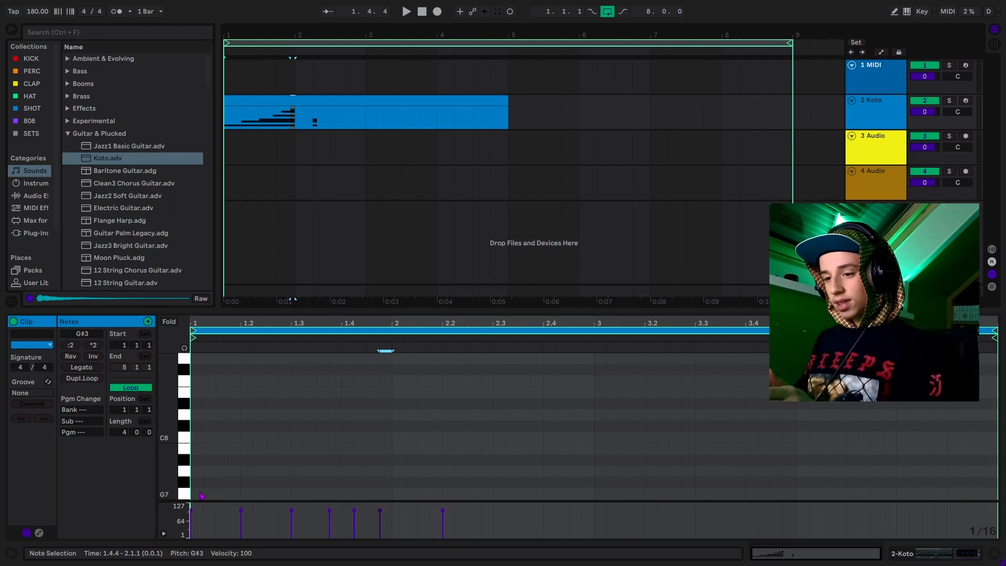
pyautogui.moveTo(201, 495); pyautogui.dragTo(366, 495)
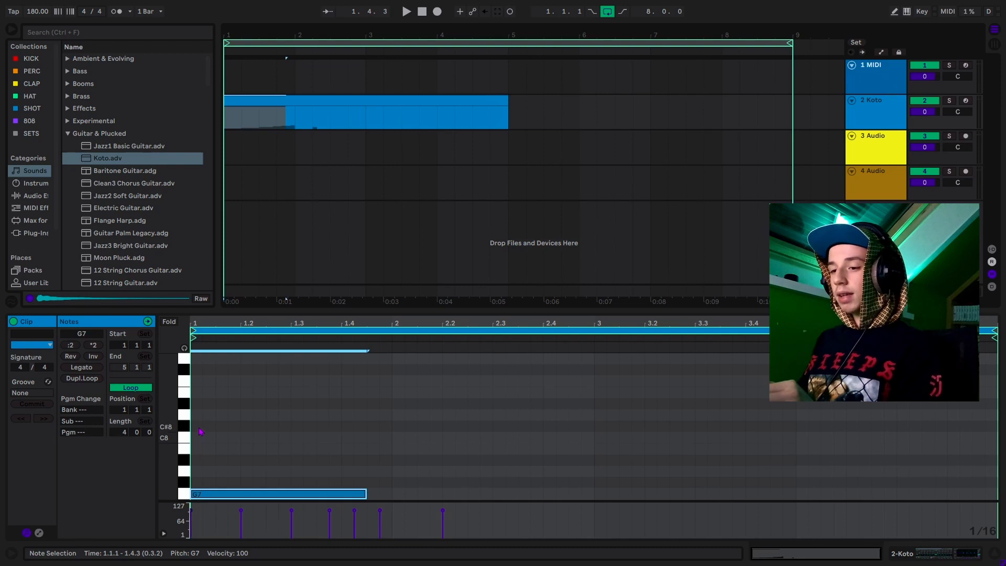
pyautogui.moveTo(195, 360); pyautogui.dragTo(367, 359)
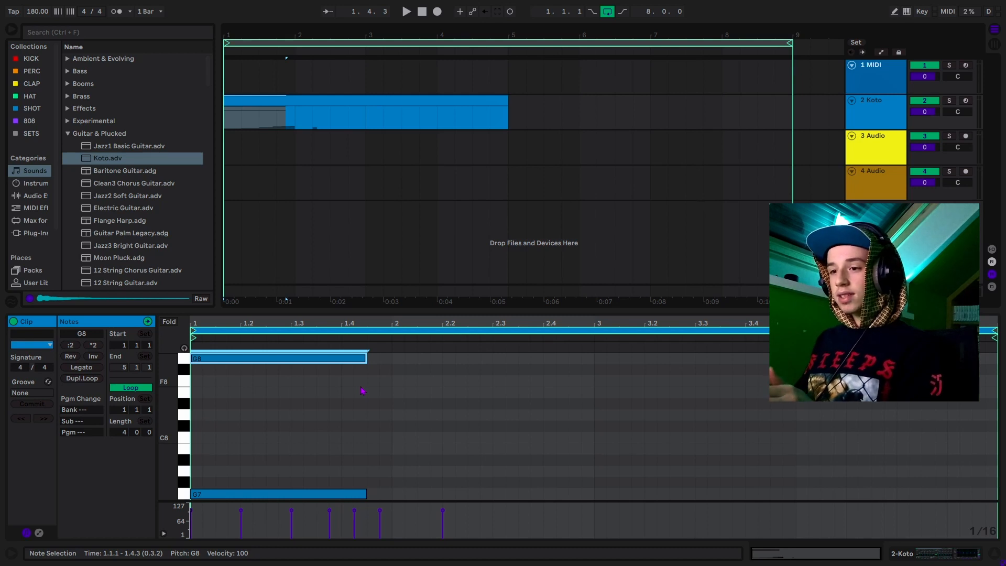
pyautogui.moveTo(323, 393); pyautogui.dragTo(313, 353)
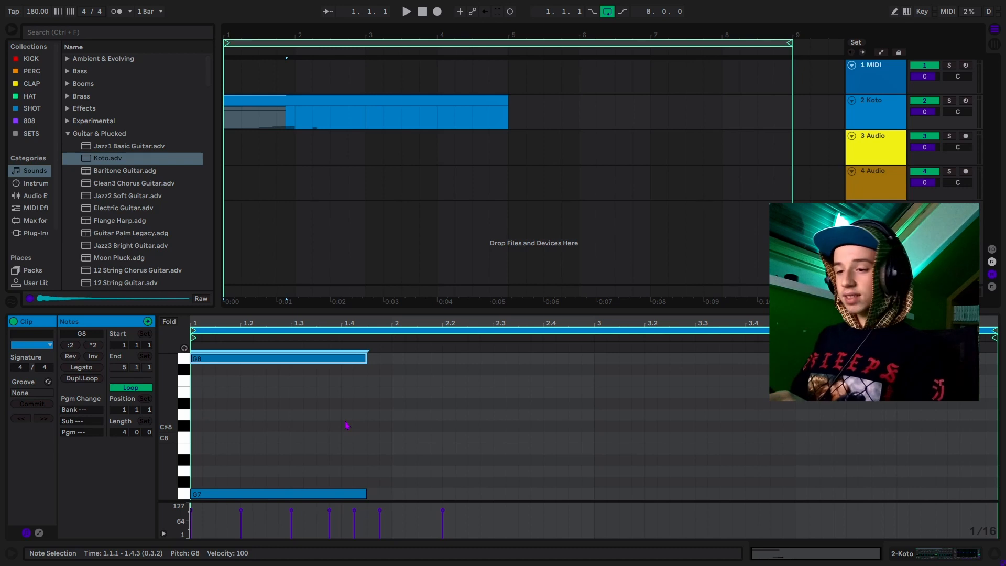
pyautogui.hotkey('ctrl', 'z')
pyautogui.hotkey('ctrl', 'z')
# - Zoom the piano roll's pitch range onto the chord and play it back
pyautogui.scroll(-3, 300, 425)
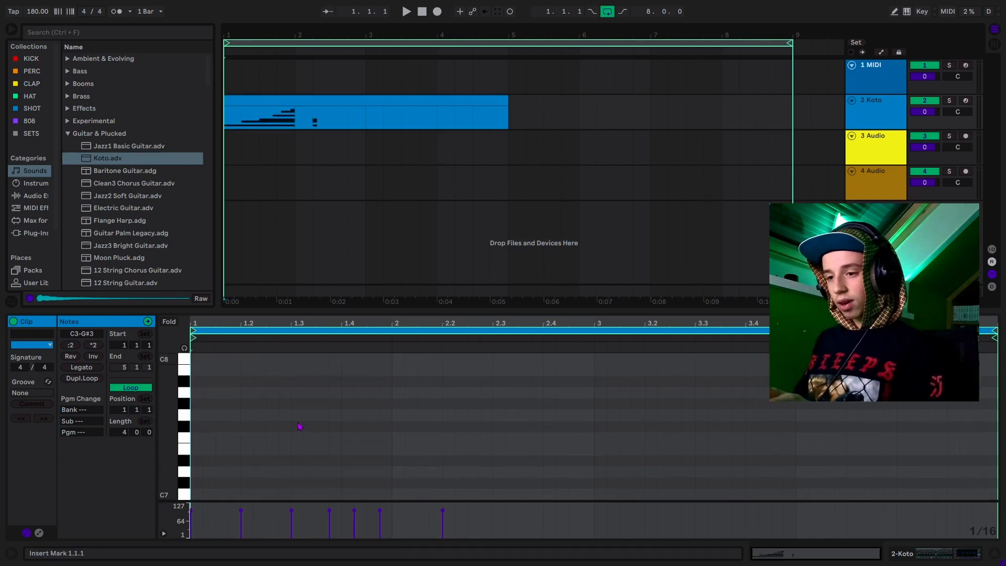
pyautogui.scroll(-10, 300, 425)
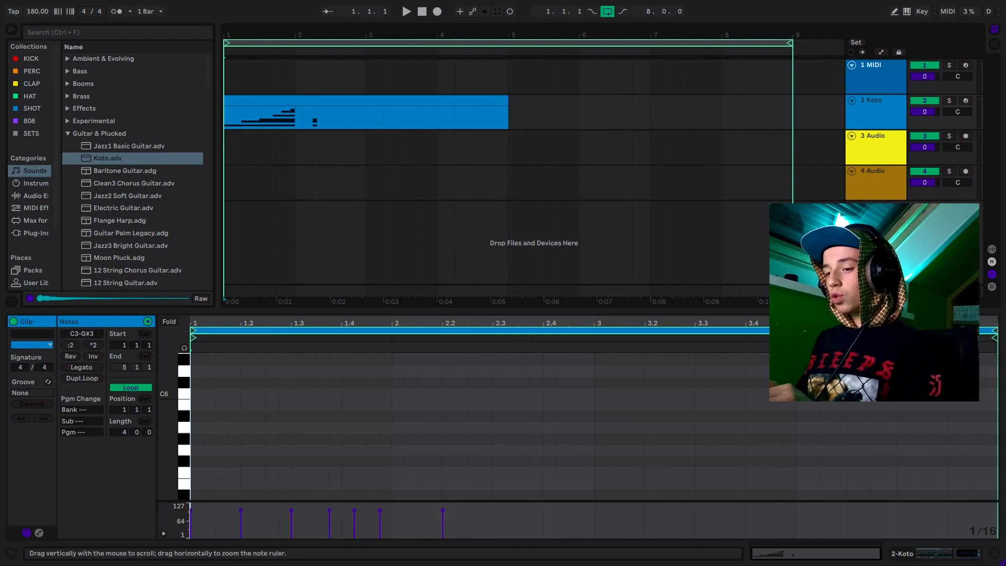
pyautogui.moveTo(167, 419); pyautogui.dragTo(111, 412)
pyautogui.moveTo(173, 439); pyautogui.dragTo(177, 439)
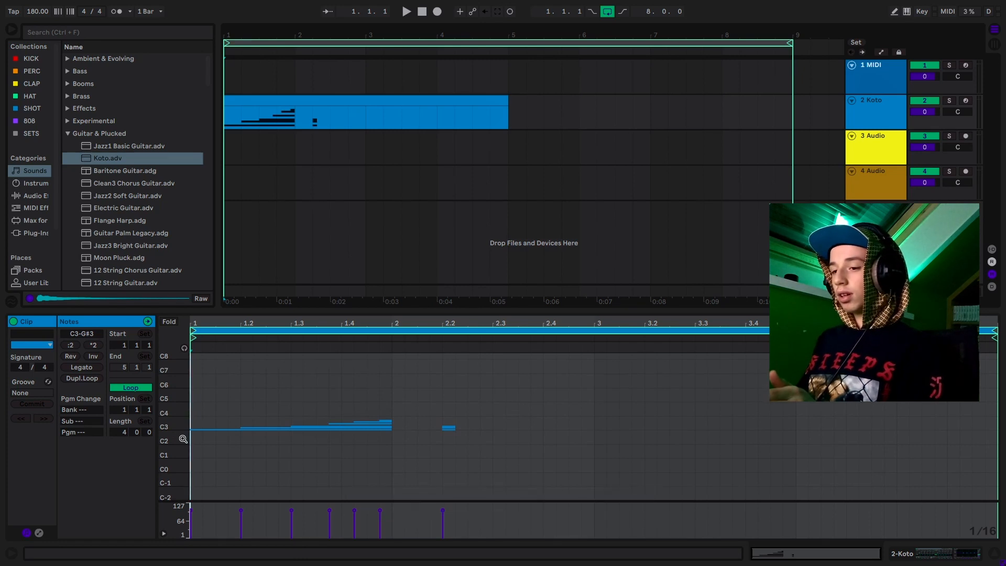
pyautogui.moveTo(183, 439); pyautogui.dragTo(224, 428)
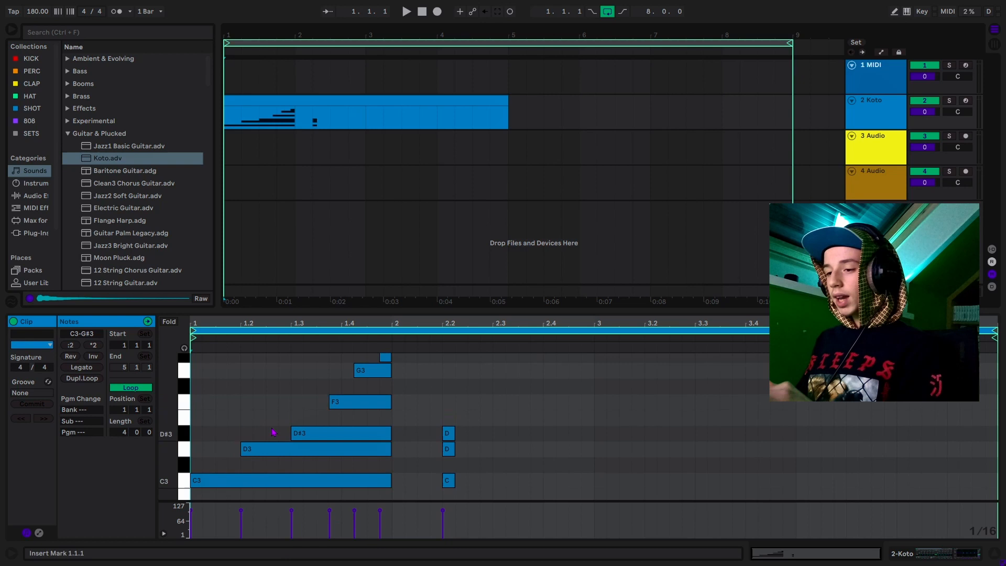
pyautogui.scroll(2, 272, 432)
pyautogui.scroll(-1, 272, 432)
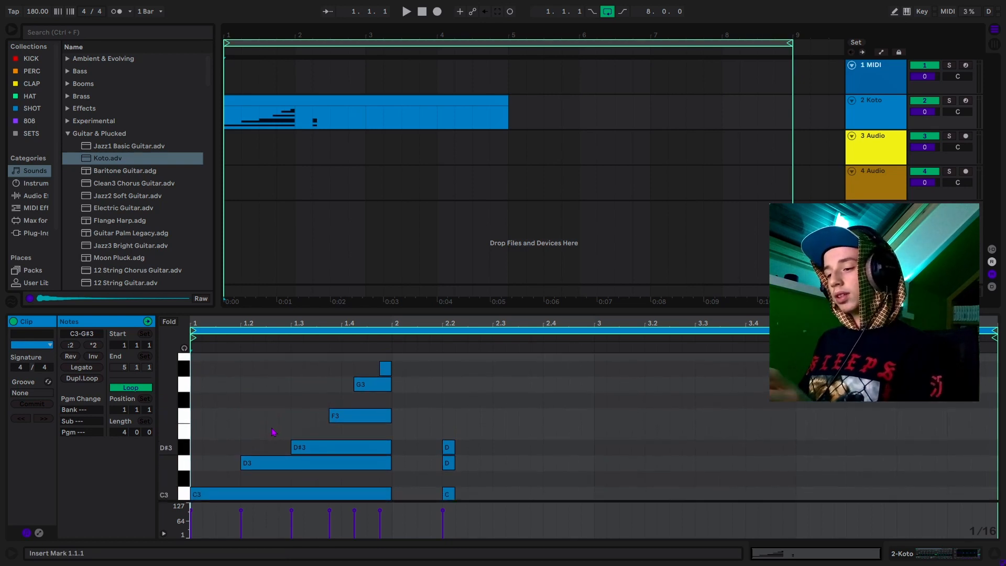
pyautogui.press('space')
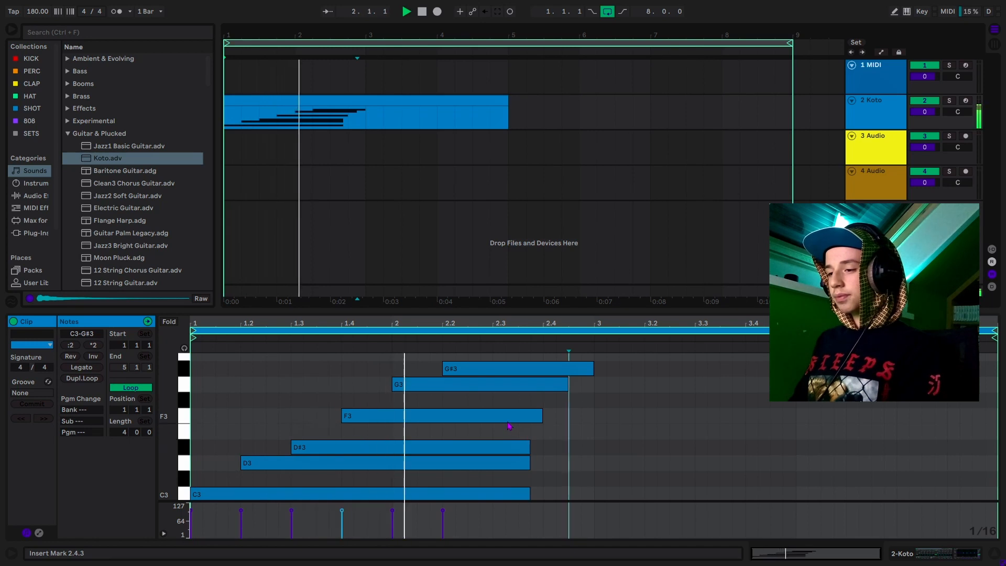
# - Duplicate the chord into bars 3–5, transpose the copy down, and lower its A2 note to G#2
pyautogui.press('space')
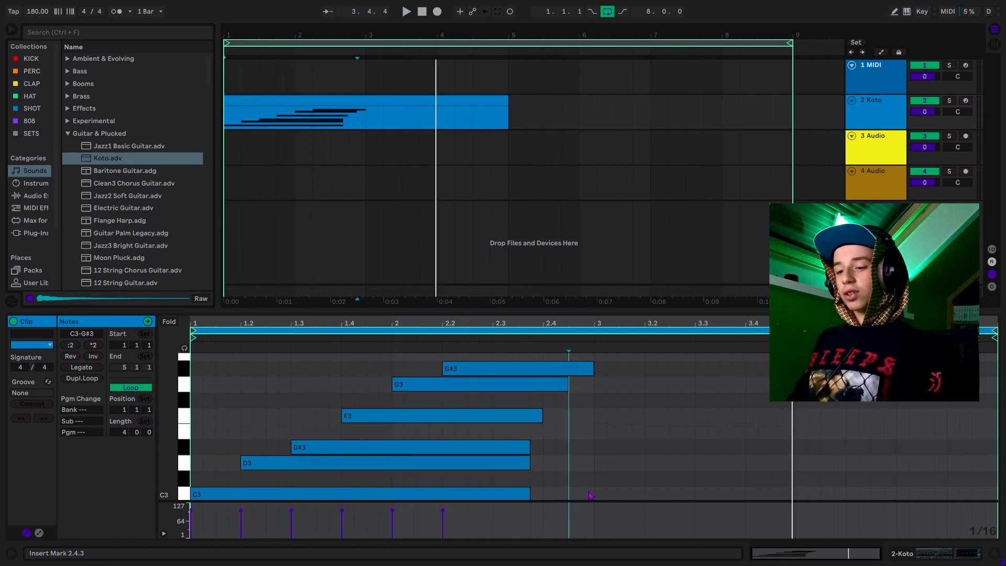
pyautogui.hotkey('ctrl', 'a')
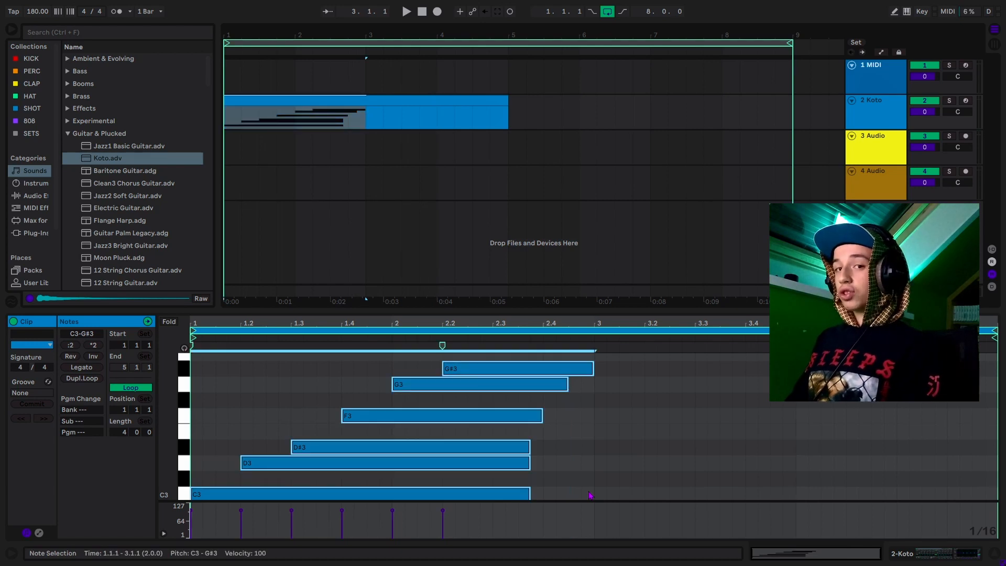
pyautogui.hotkey('ctrl', 'd')
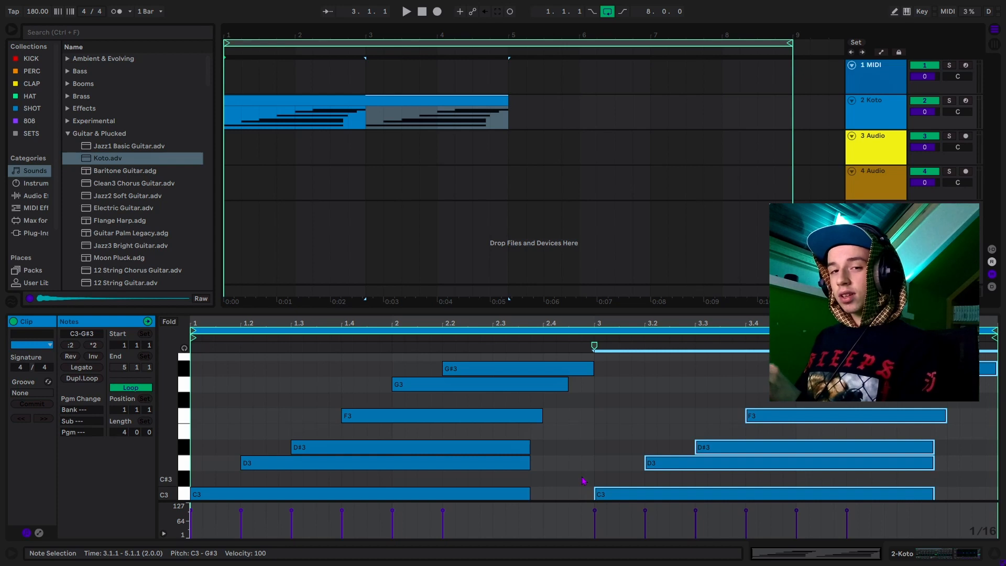
pyautogui.press('space')
pyautogui.moveTo(644, 436); pyautogui.dragTo(660, 462)
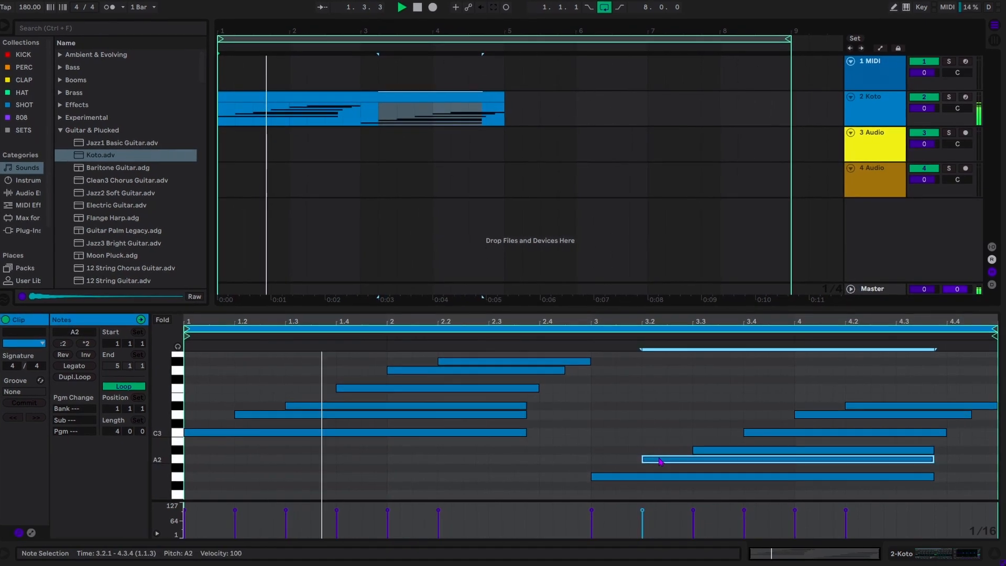
pyautogui.press('Down')
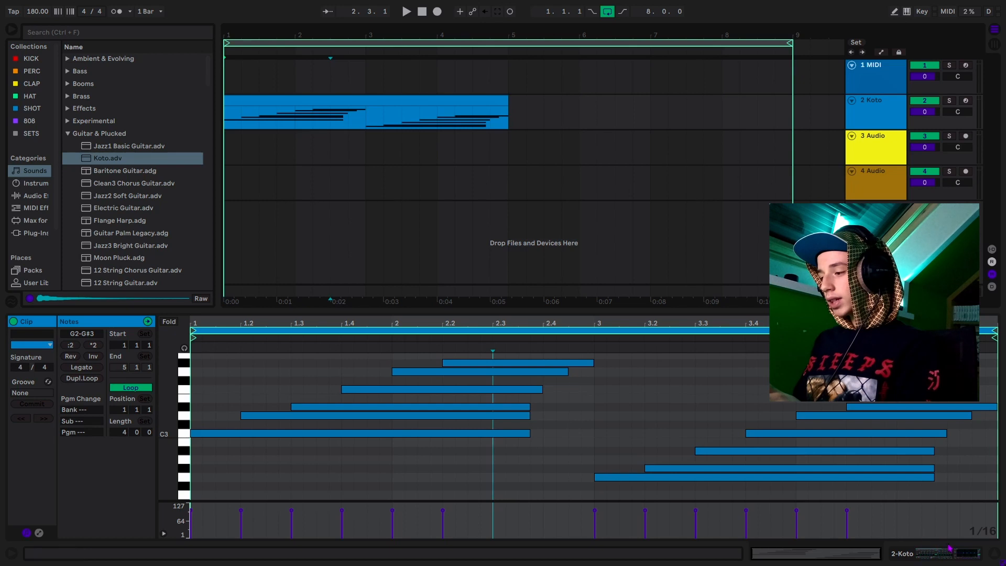
pyautogui.click(935, 555)
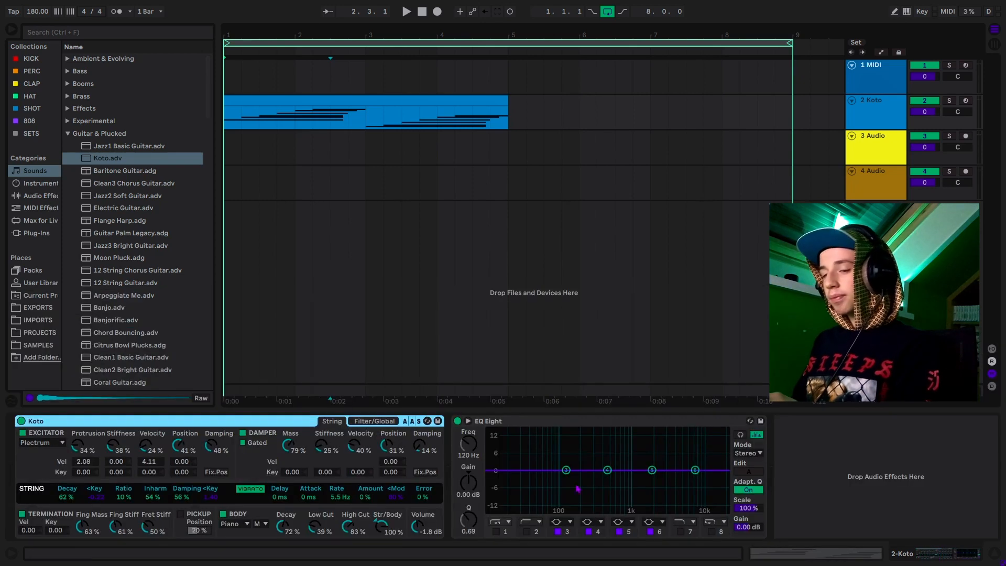
# - Add Reverb from Audio Effects after the Koto track's EQ Eight and audition it
pyautogui.click(37, 196)
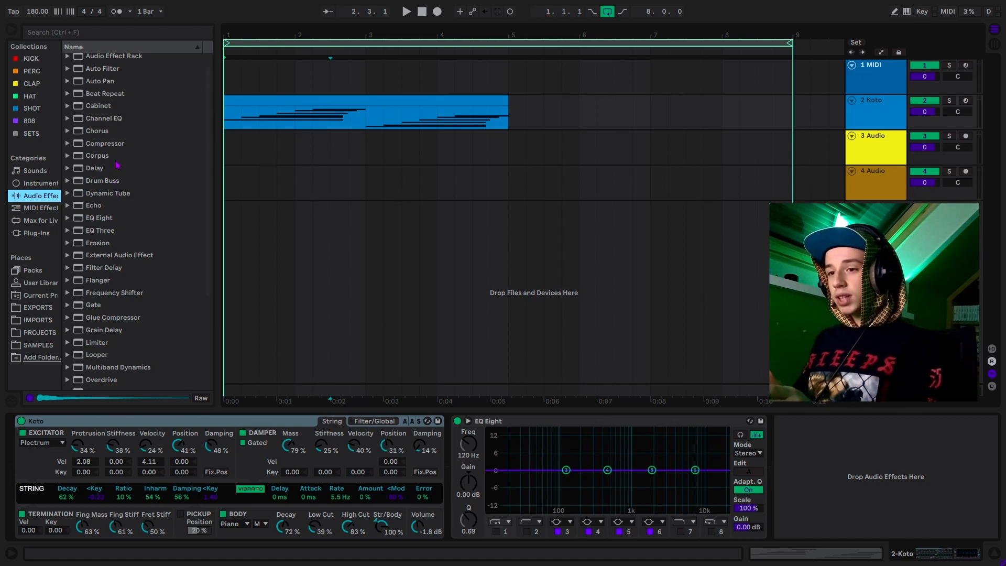
pyautogui.scroll(-3, 110, 262)
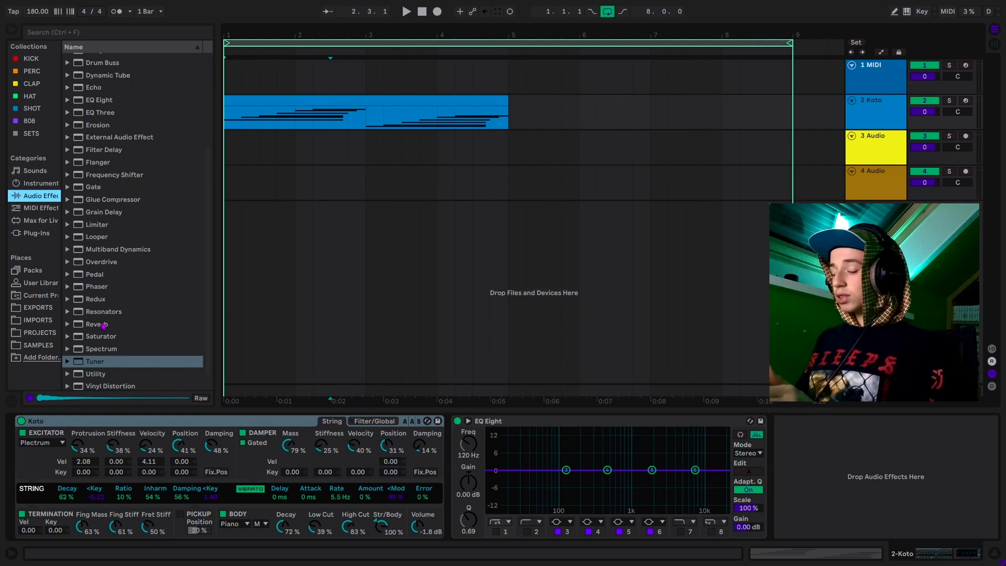
pyautogui.moveTo(103, 326); pyautogui.dragTo(858, 490)
pyautogui.press('Delete')
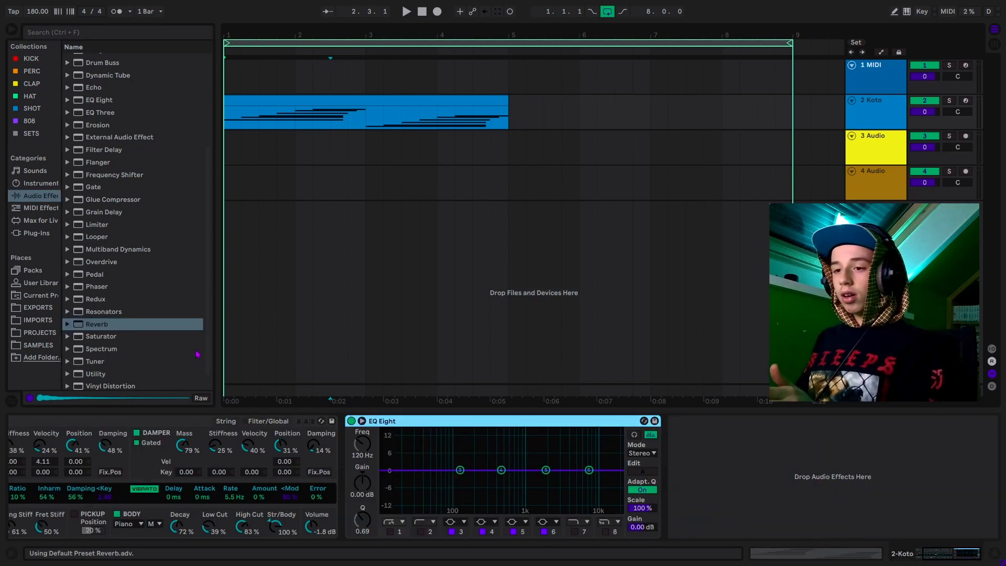
pyautogui.doubleClick(93, 325)
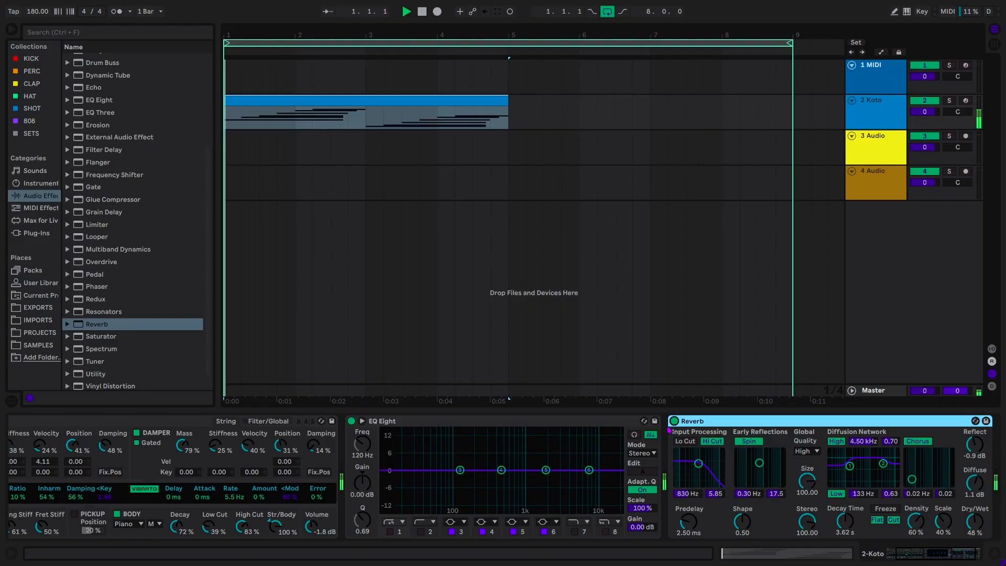
pyautogui.press('space')
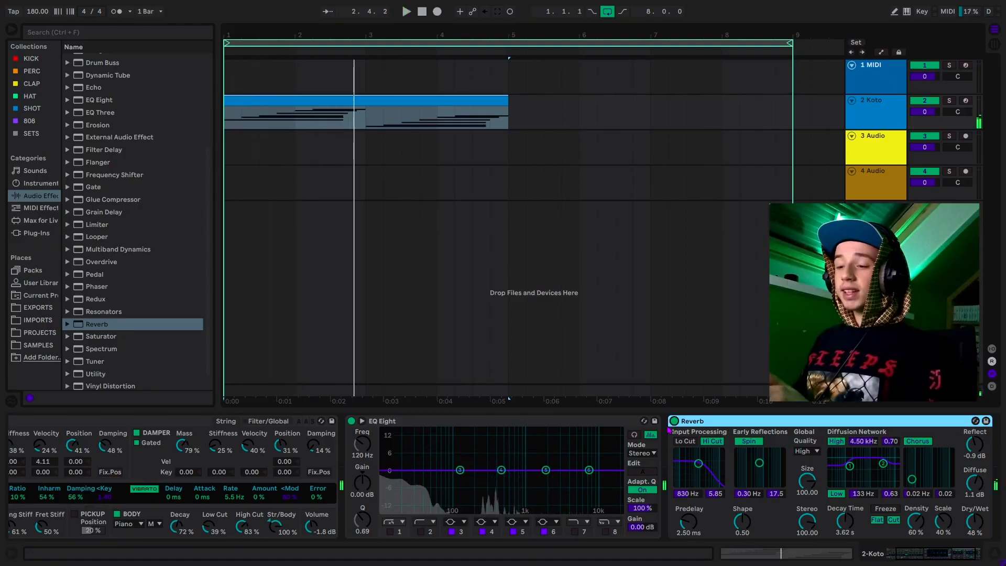
pyautogui.scroll(5, 120, 134)
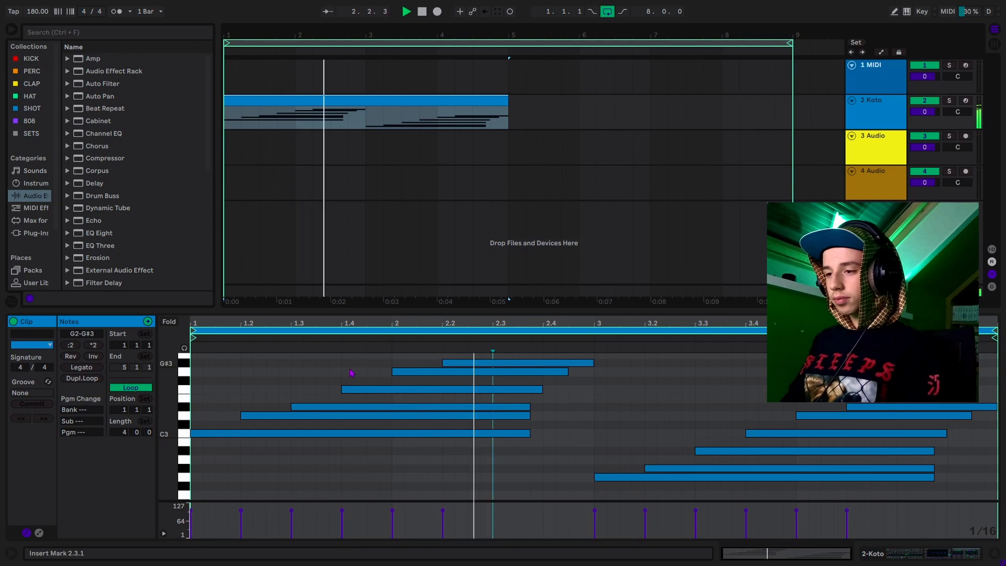
# - Nudge D#3 earlier and replace the second chord with a lowered copy of the first
pyautogui.moveTo(519, 407); pyautogui.dragTo(485, 394)
pyautogui.click(583, 398)
pyautogui.moveTo(624, 398); pyautogui.dragTo(965, 485)
pyautogui.press('Delete')
pyautogui.moveTo(199, 359); pyautogui.dragTo(595, 438)
pyautogui.hotkey('ctrl', 'd')
pyautogui.press('Down')
pyautogui.press('Down')
pyautogui.press('Down')
pyautogui.press('Down')
pyautogui.press('Down')
pyautogui.moveTo(651, 459); pyautogui.dragTo(652, 469)
pyautogui.click(652, 443)
# - Add F3 and D#3 notes around beats 4.3 and 4.4
pyautogui.moveTo(911, 443); pyautogui.dragTo(921, 443)
pyautogui.doubleClick(903, 389)
pyautogui.doubleClick(953, 407)
pyautogui.click(671, 391)
# - Raise the top note from A#3 to C4 and add an A#3 note from 4.3 to 4.4.1
pyautogui.click(577, 363)
pyautogui.press('Up')
pyautogui.press('Up')
pyautogui.click(593, 447)
pyautogui.click(556, 357)
pyautogui.press('Up')
pyautogui.press('Up')
pyautogui.click(347, 384)
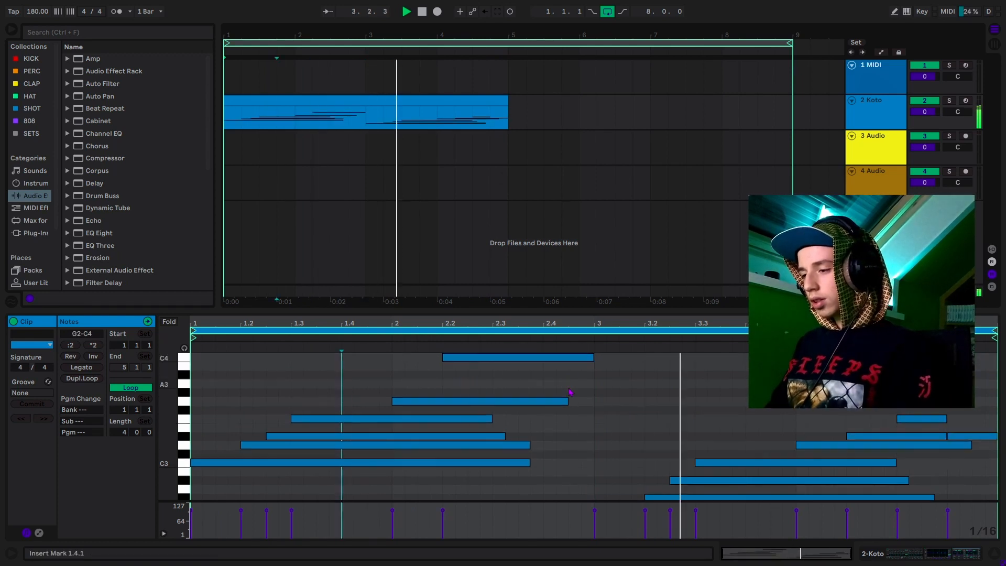
pyautogui.doubleClick(909, 375)
pyautogui.click(912, 396)
pyautogui.moveTo(934, 375); pyautogui.dragTo(948, 375)
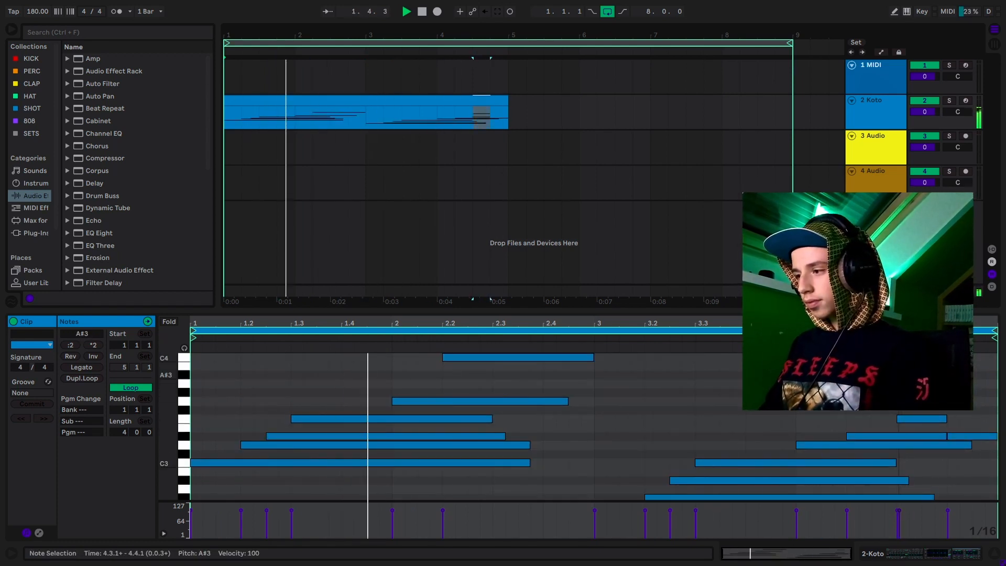
# - Duplicate the Koto clip into bars 5–9 and consolidate it into one 8-bar clip
pyautogui.click(461, 102)
pyautogui.hotkey('ctrl', 'd')
pyautogui.keyDown('shift'); pyautogui.click(461, 101); pyautogui.keyUp('shift')
pyautogui.hotkey('ctrl', 'j')
pyautogui.click(564, 399)
pyautogui.click(594, 410)
pyautogui.press('space')
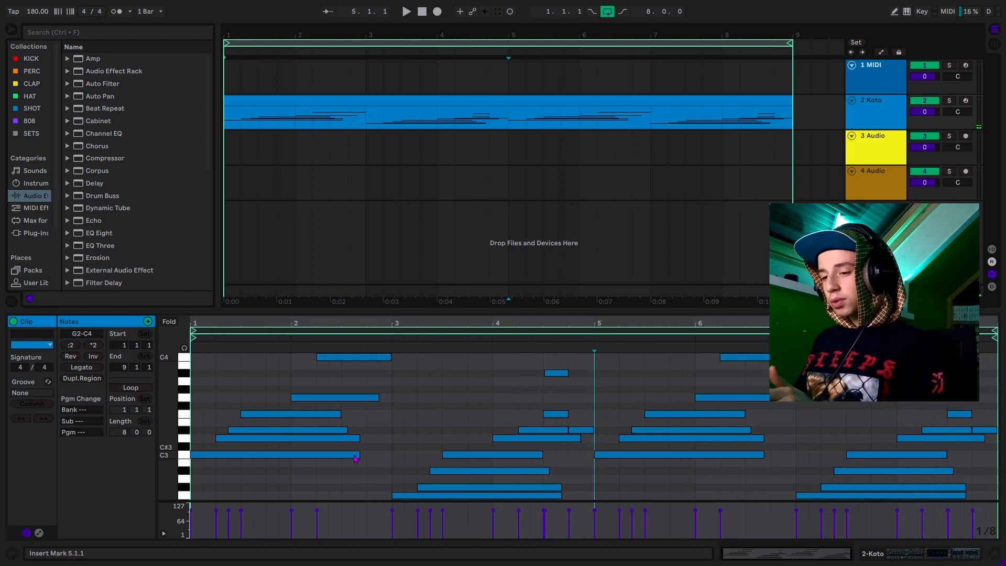
# - Adjust the C4 note's velocity at bar 2.2, finally dropping it almost to zero, auditioning each change
pyautogui.click(316, 512)
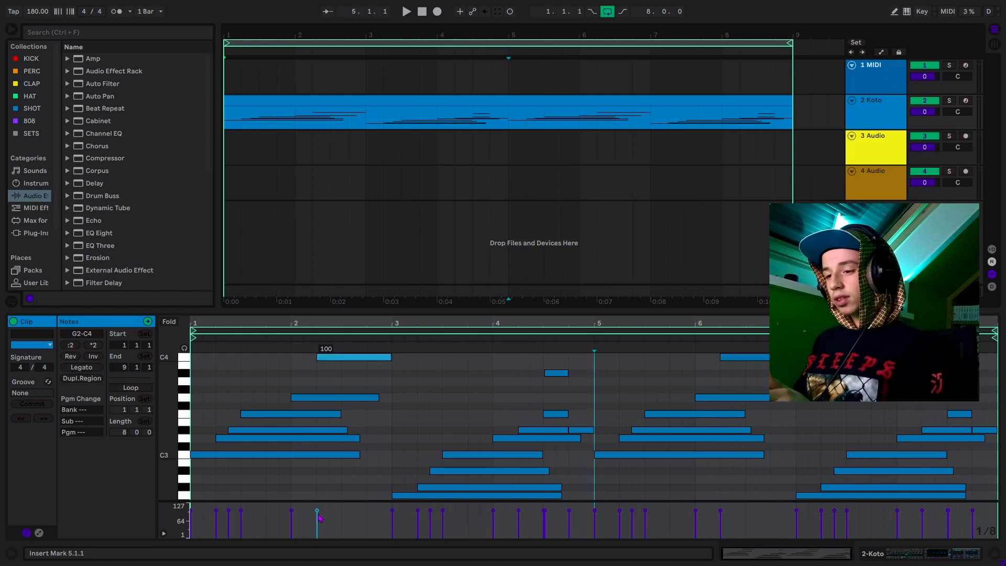
pyautogui.moveTo(318, 517); pyautogui.dragTo(318, 522)
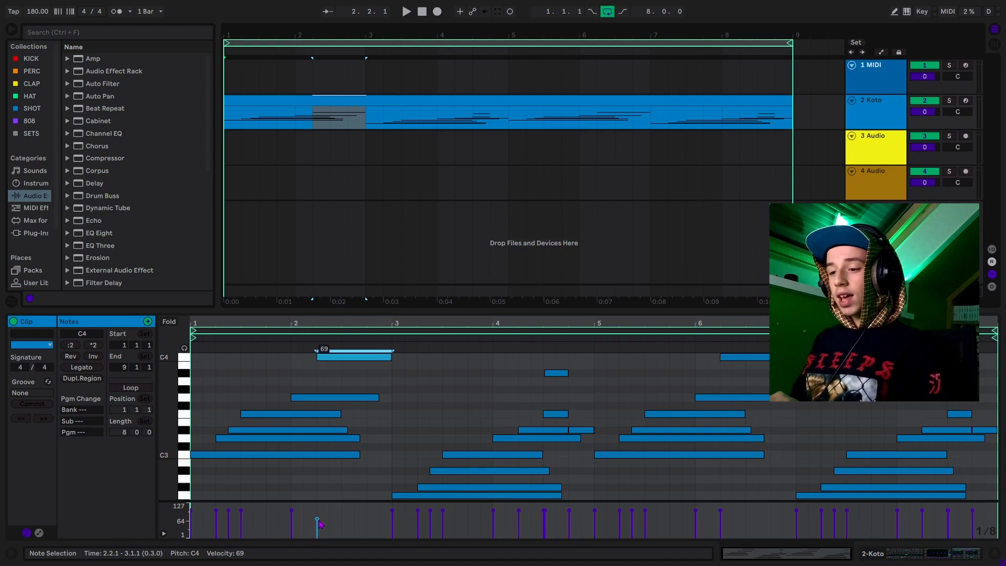
pyautogui.moveTo(317, 519); pyautogui.dragTo(317, 505)
pyautogui.click(317, 484)
pyautogui.press('space')
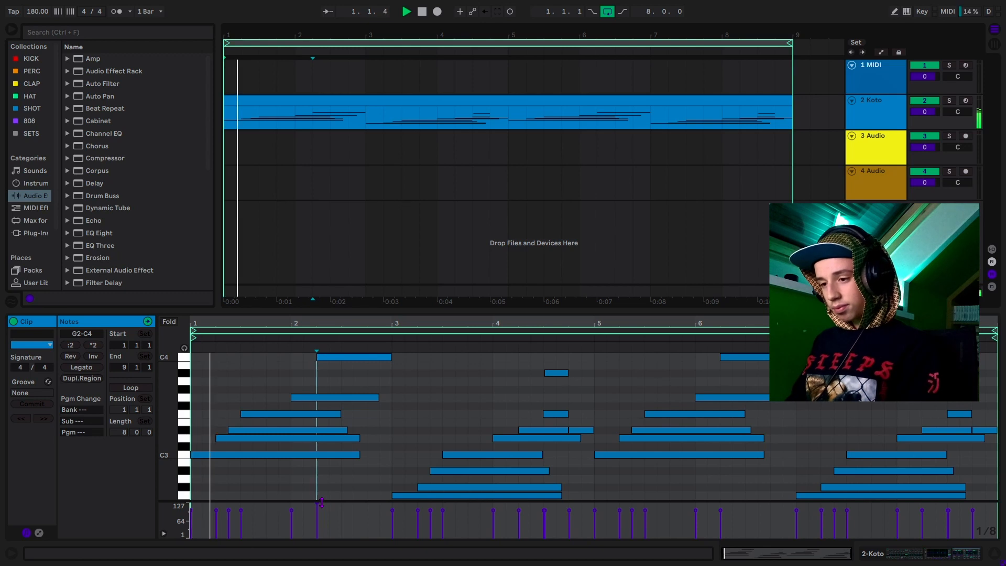
pyautogui.press('space')
pyautogui.moveTo(317, 508); pyautogui.dragTo(317, 535)
pyautogui.press('space')
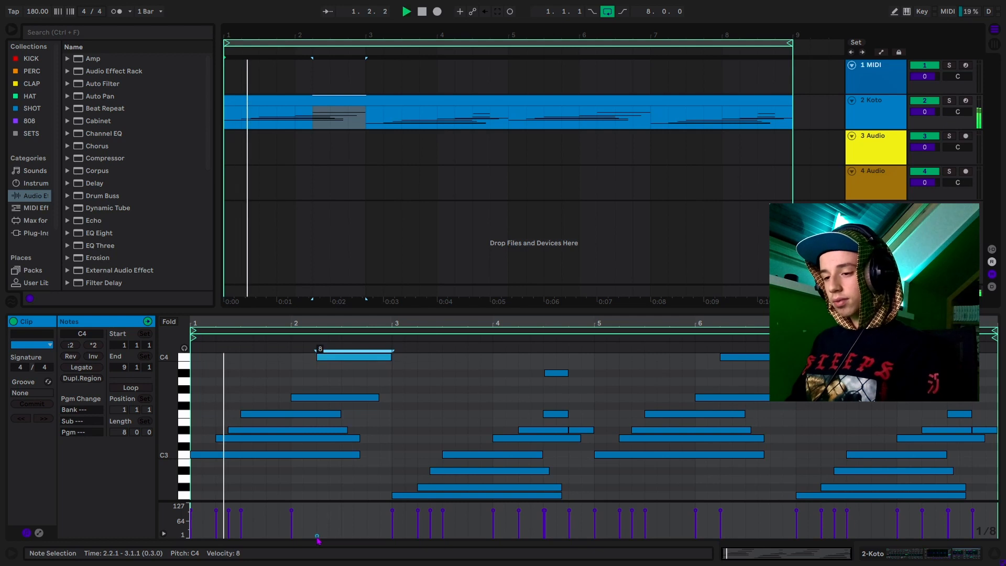
pyautogui.press('space')
# - Lower the D#3 note at 1.2.3 to velocity 44, check it by playback, and close the note editor
pyautogui.click(360, 485)
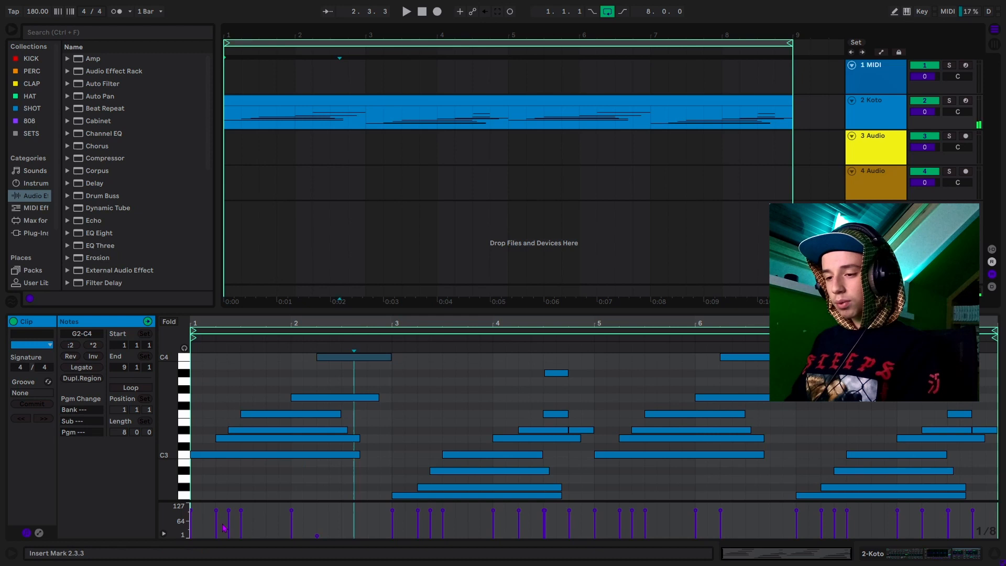
pyautogui.moveTo(215, 531)
pyautogui.mouseDown()
pyautogui.moveTo(237, 520)
pyautogui.moveTo(228, 521)
pyautogui.mouseUp()
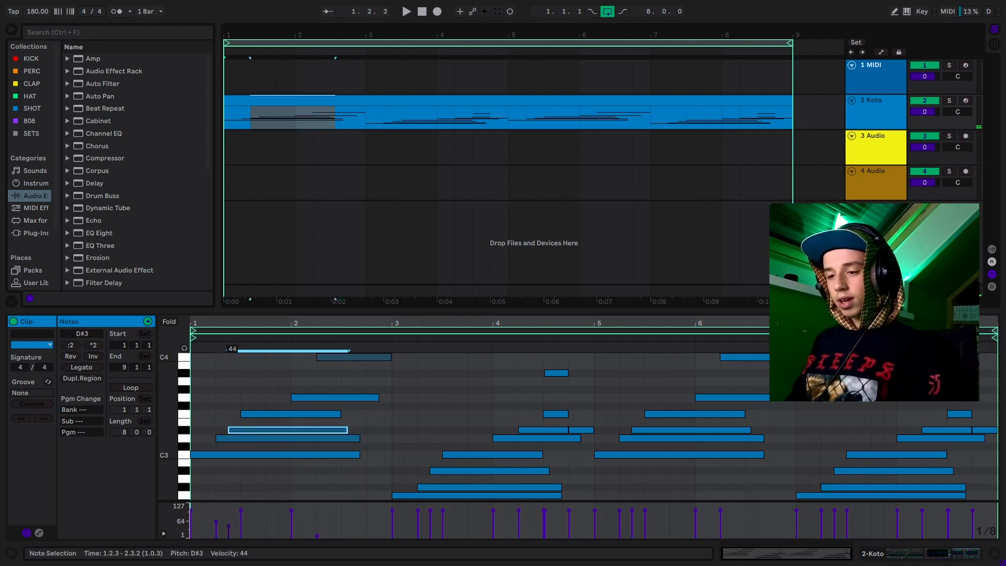
pyautogui.press('space')
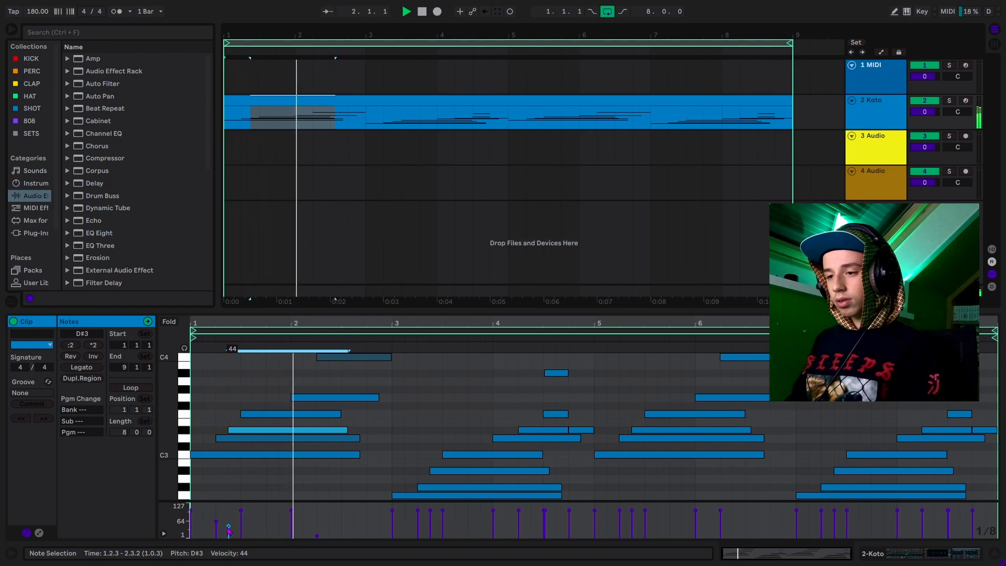
pyautogui.press('space')
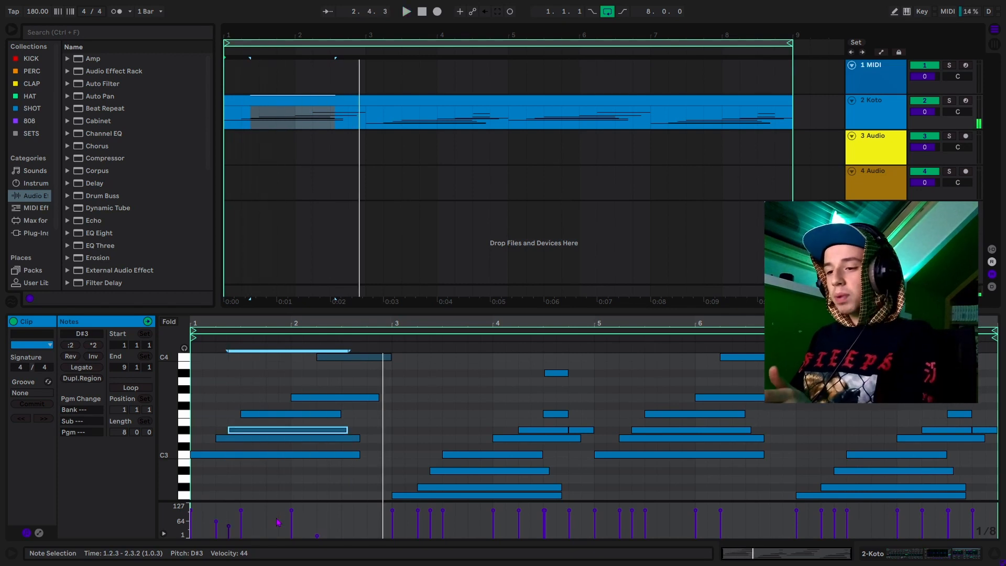
pyautogui.click(994, 554)
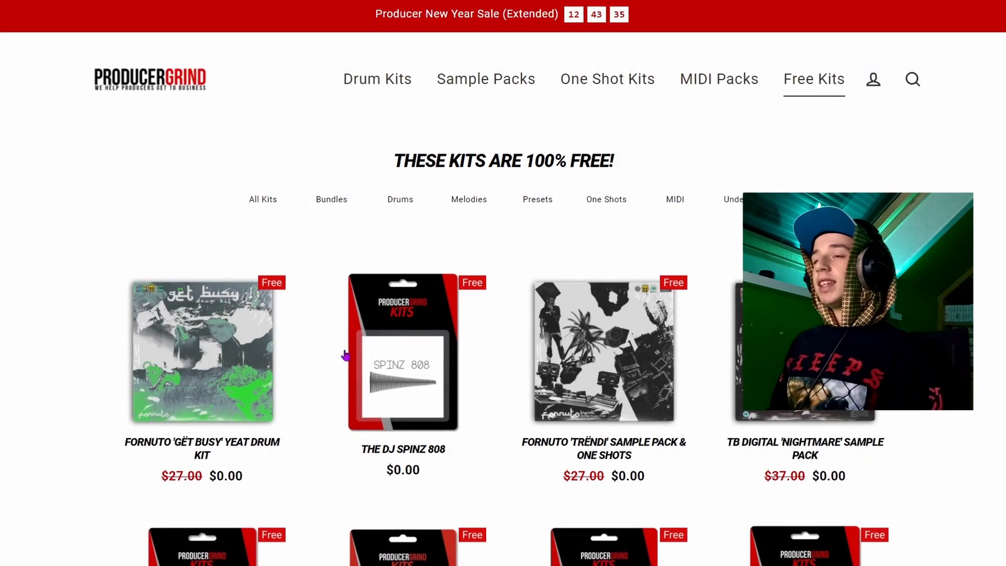
# - Open the free Fornuto 'GËT BUSY' Yeat Drum Kit page and scroll down through the kit contents
pyautogui.click(187, 359)
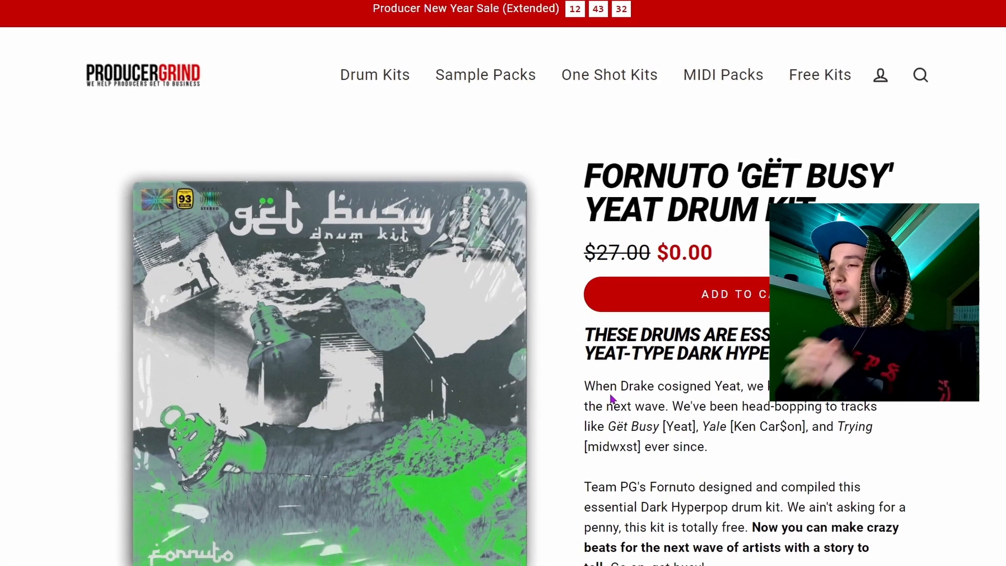
pyautogui.scroll(-5, 518, 378)
pyautogui.scroll(-5, 577, 378)
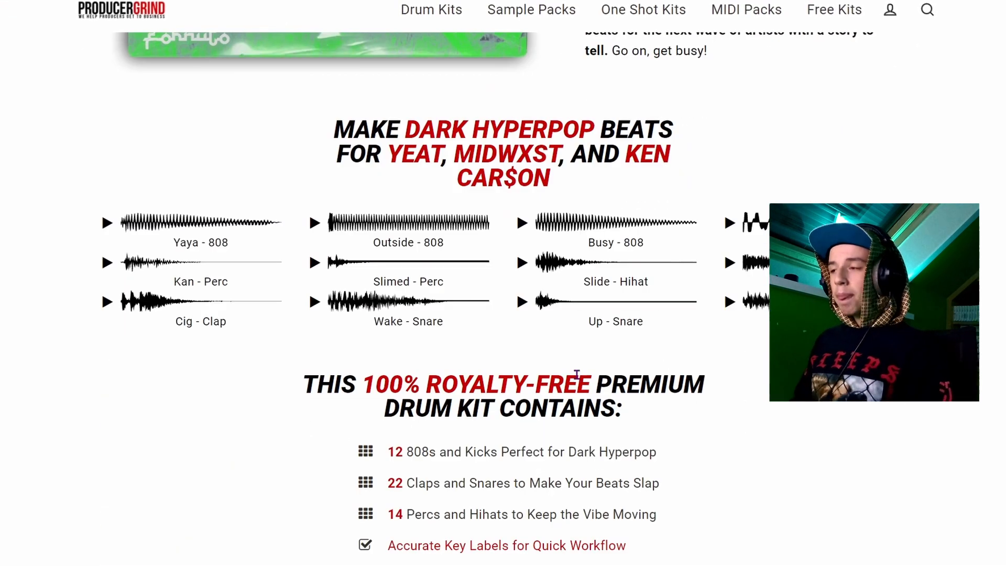
pyautogui.scroll(-5, 576, 377)
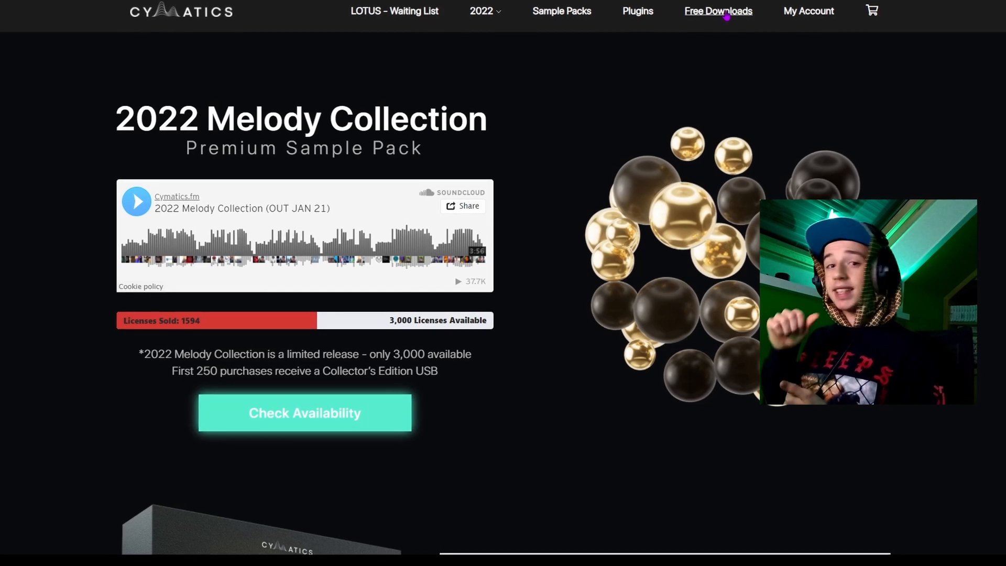
# - Browse the Cymatics free downloads page, scrolling down and back up through its listings
pyautogui.click(726, 13)
pyautogui.scroll(-2, 539, 252)
pyautogui.scroll(-10, 538, 252)
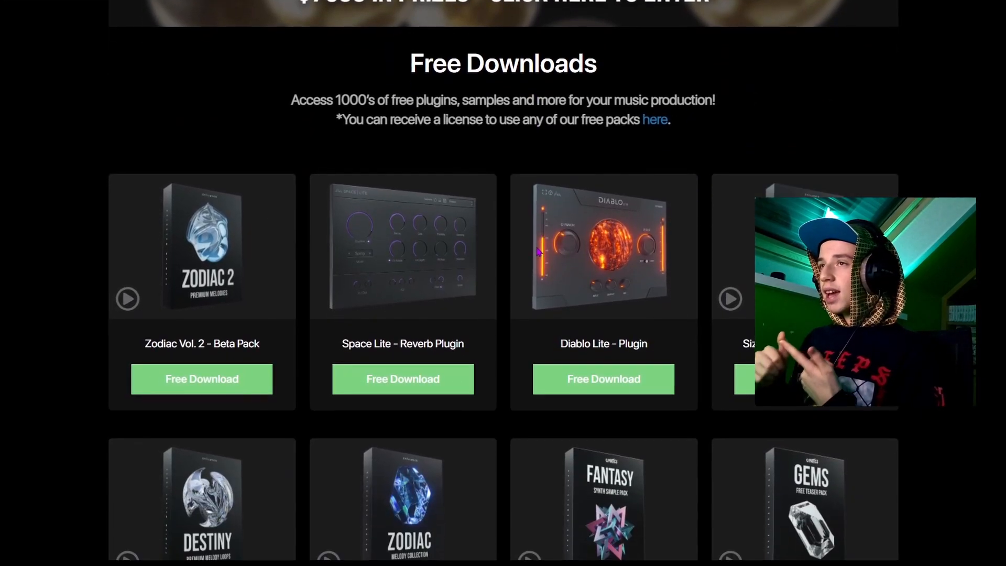
pyautogui.scroll(-15, 538, 252)
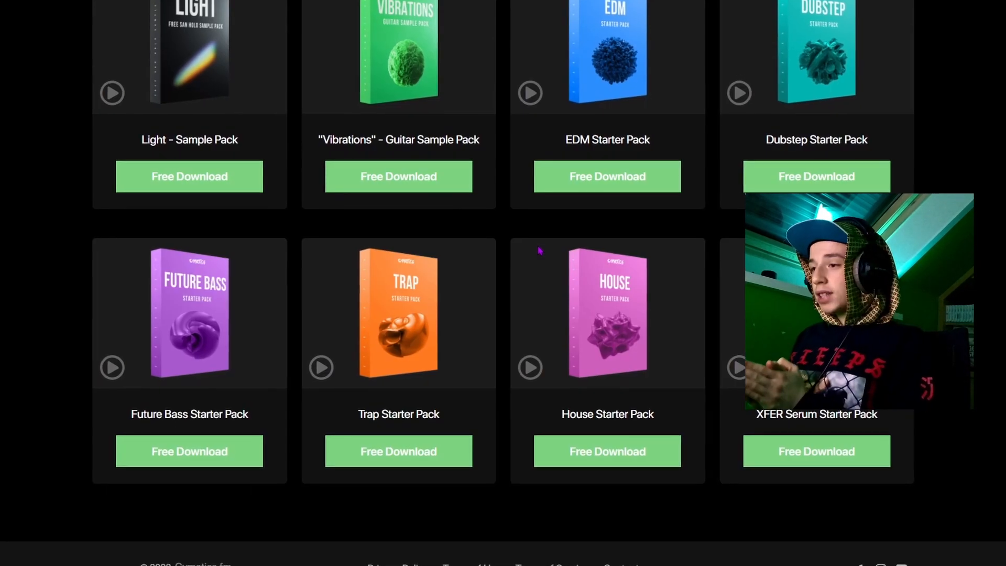
pyautogui.scroll(15, 540, 251)
pyautogui.scroll(12, 540, 250)
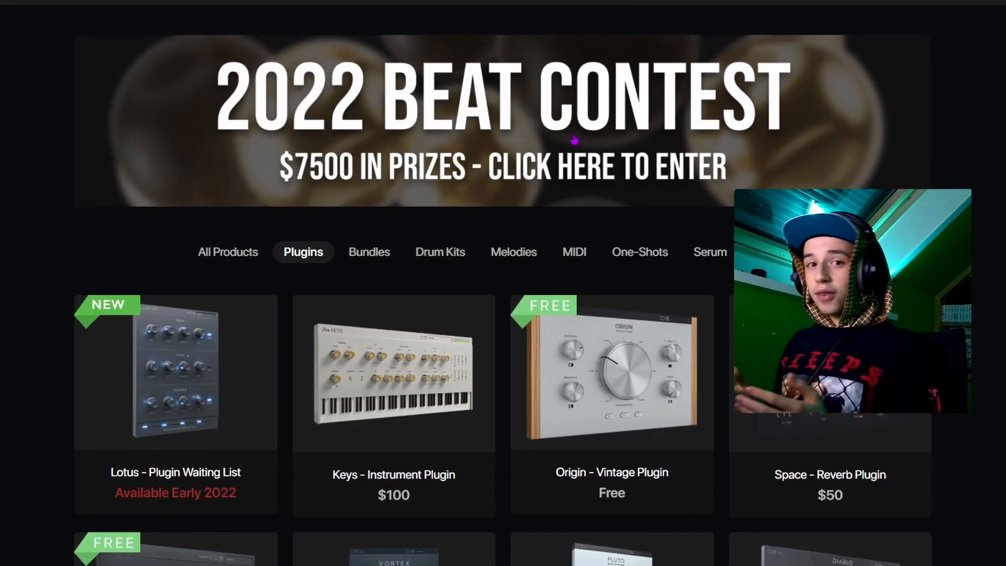
pyautogui.scroll(-3, 686, 285)
pyautogui.scroll(-4, 568, 176)
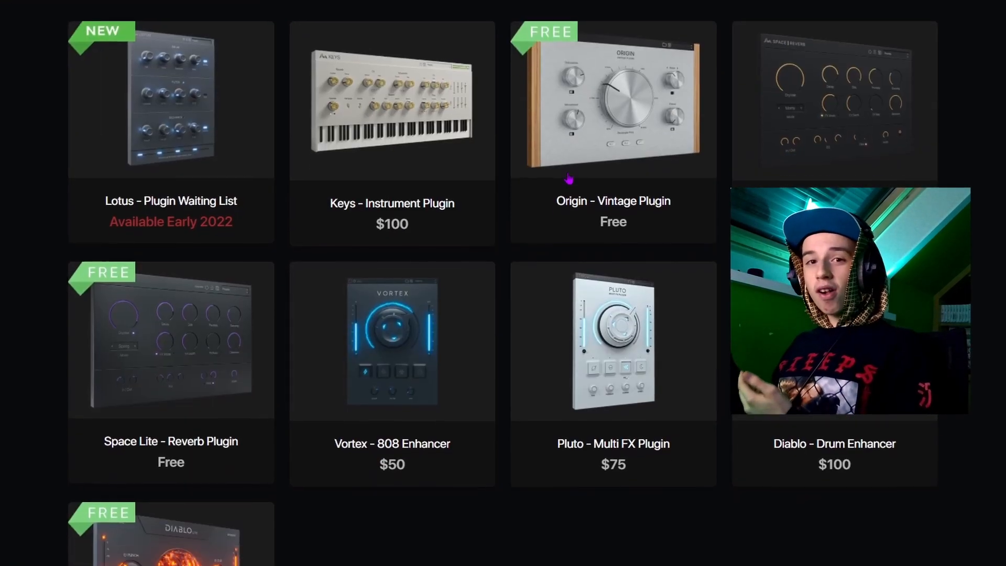
pyautogui.scroll(-2, 133, 317)
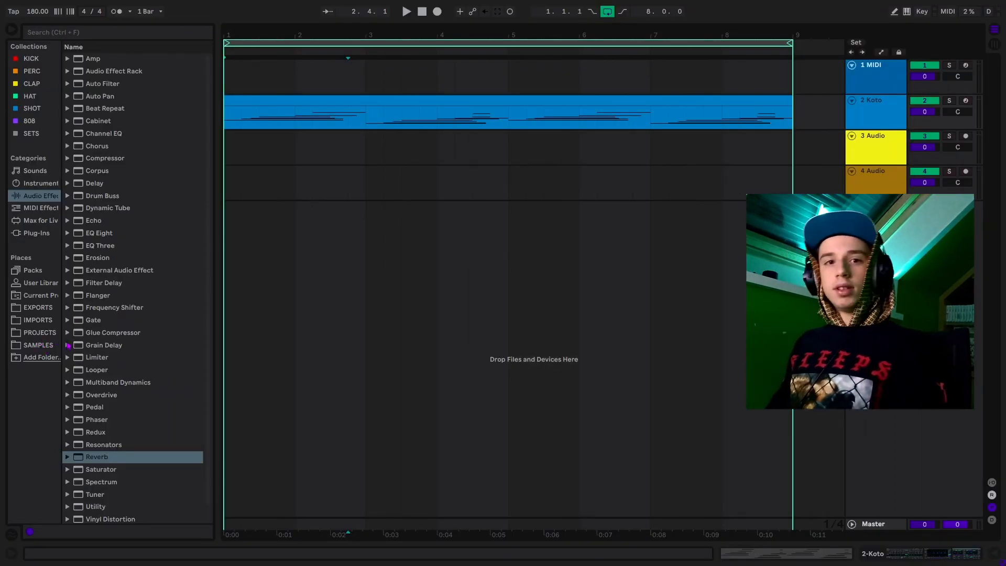
# - Show the SAMPLES library in the browser so the Pullupgeorge folders are listed
pyautogui.click(41, 346)
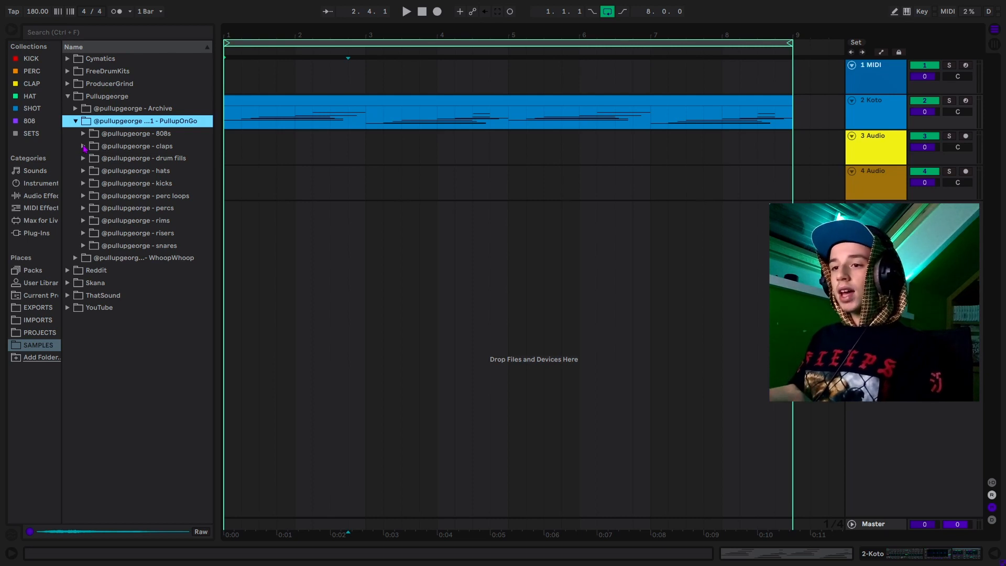
# - Preview the Pullupgeorge clap 4 sample, then undo loading it over the Koto instrument
pyautogui.click(84, 147)
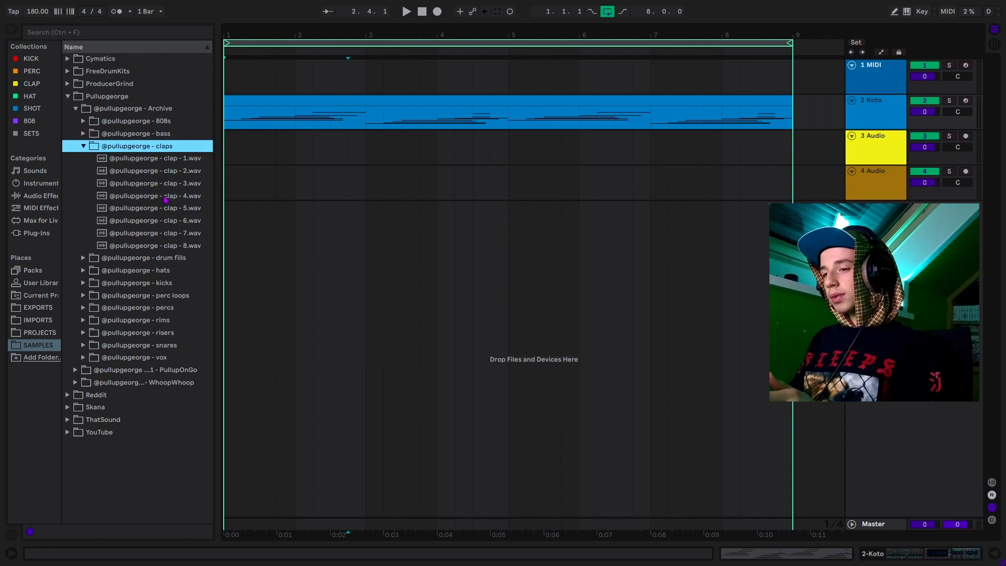
pyautogui.click(166, 198)
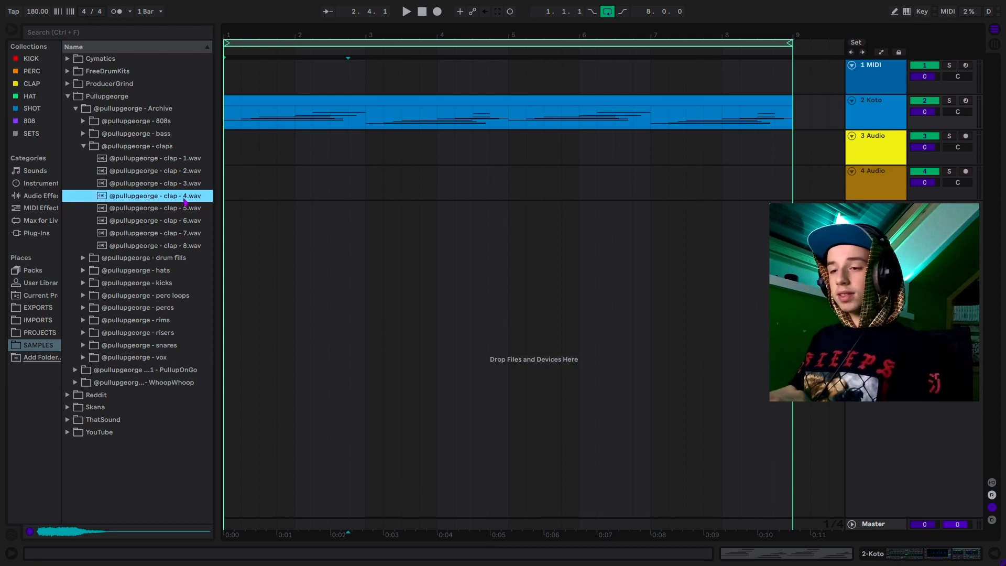
pyautogui.hotkey('ctrl', 'alt', 'l')
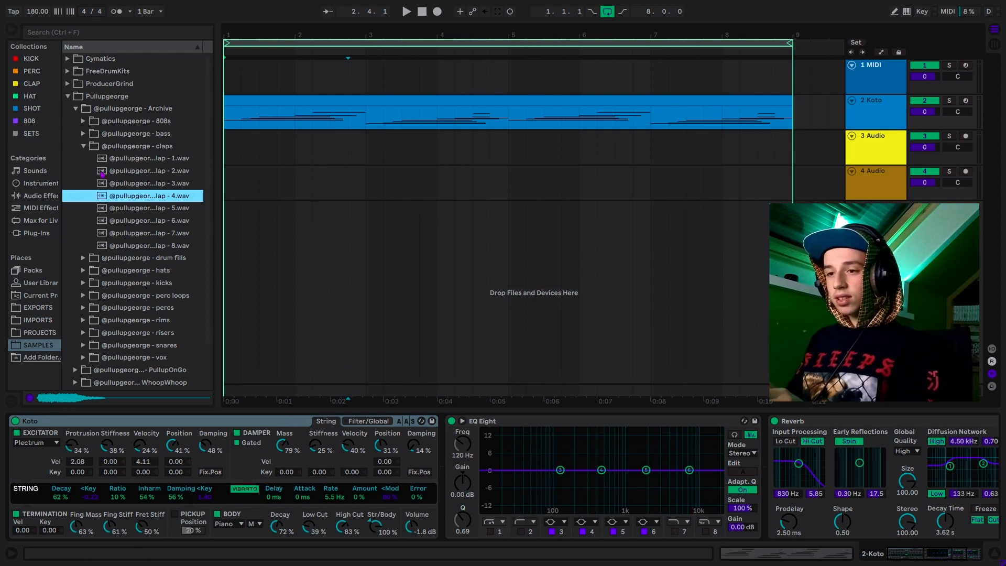
pyautogui.doubleClick(135, 195)
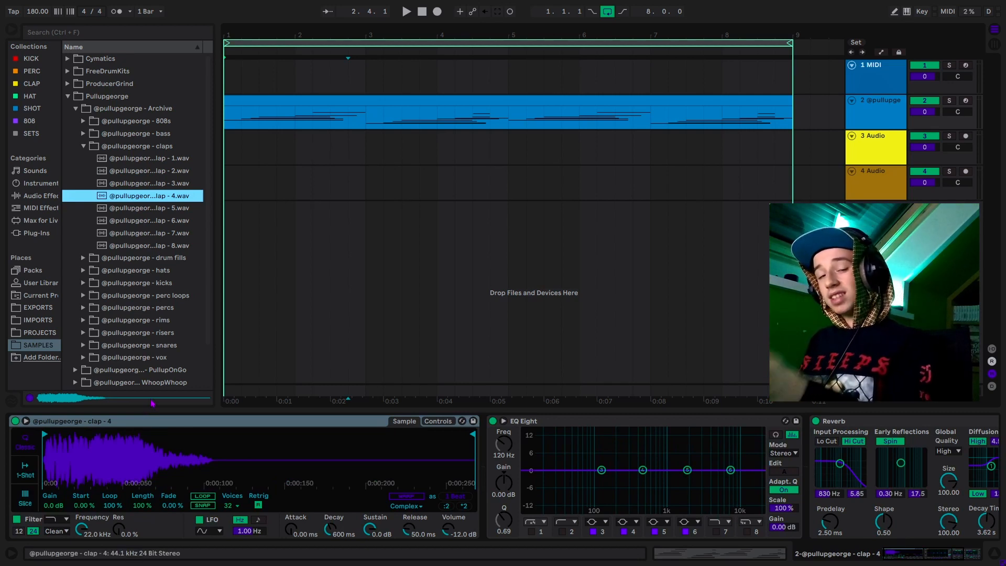
pyautogui.hotkey('ctrl', 'z')
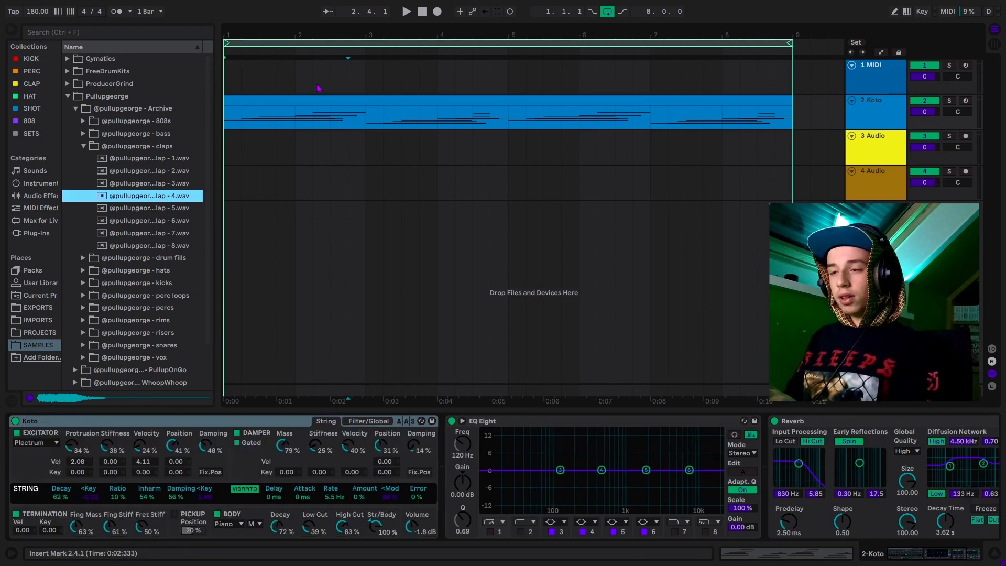
# - Load clap 4 onto track 1, create an empty 8-bar MIDI clip, and play it with the Koto
pyautogui.click(318, 88)
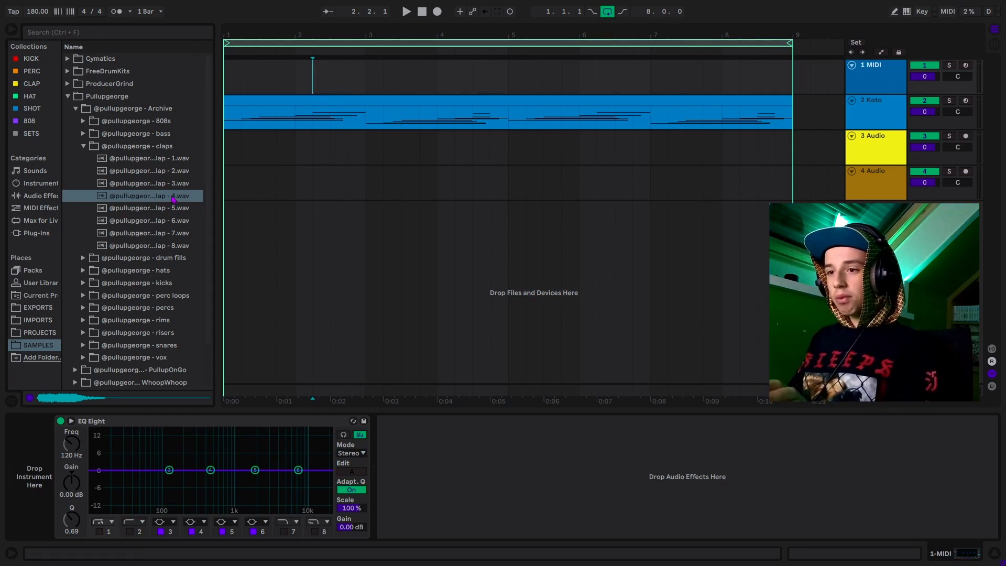
pyautogui.moveTo(173, 199); pyautogui.dragTo(791, 85)
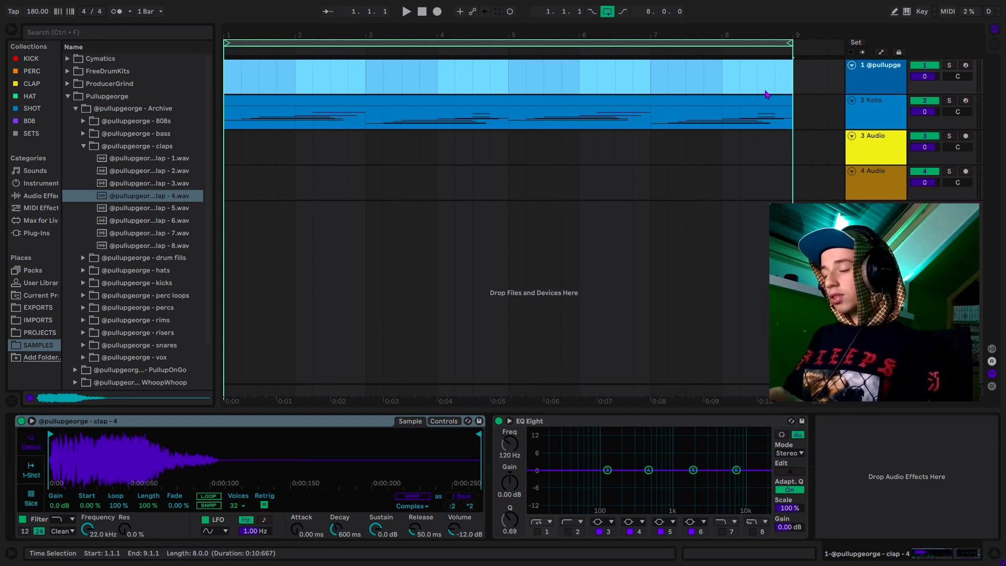
pyautogui.hotkey('ctrl', 'shift', 'm')
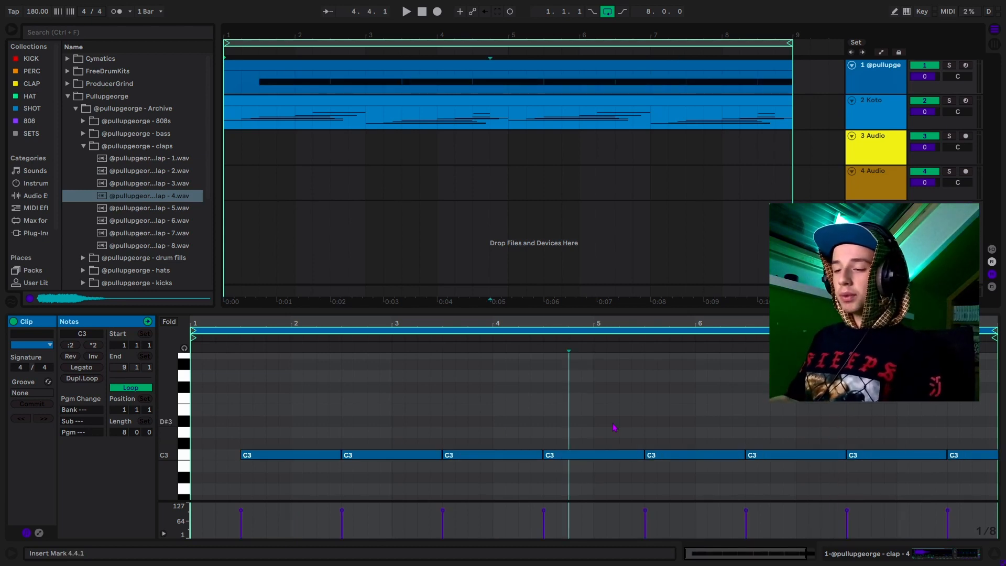
pyautogui.press('space')
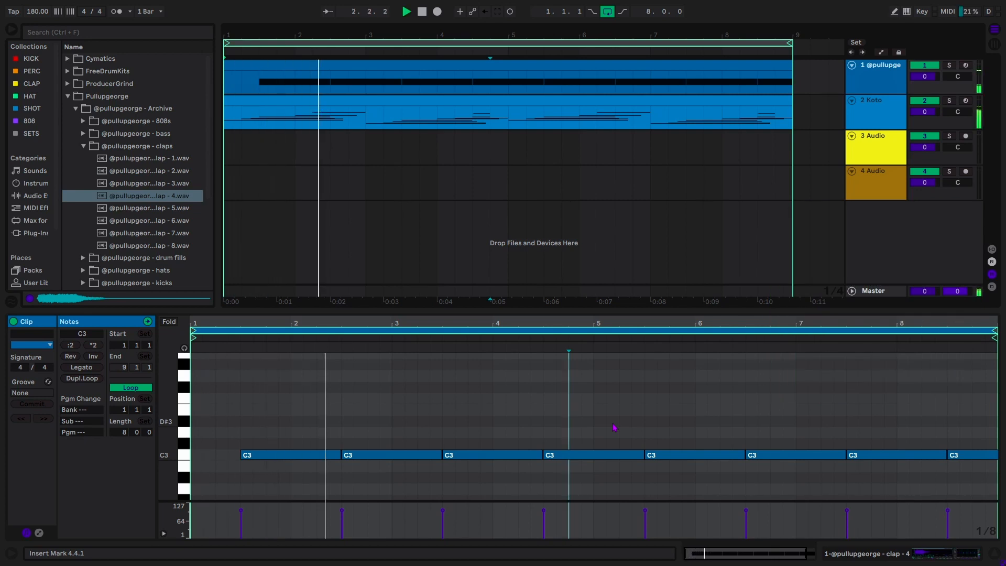
# - Audition clap 5 and clap 6, play the clap pattern with clap 6, then insert a new MIDI track
pyautogui.click(181, 210)
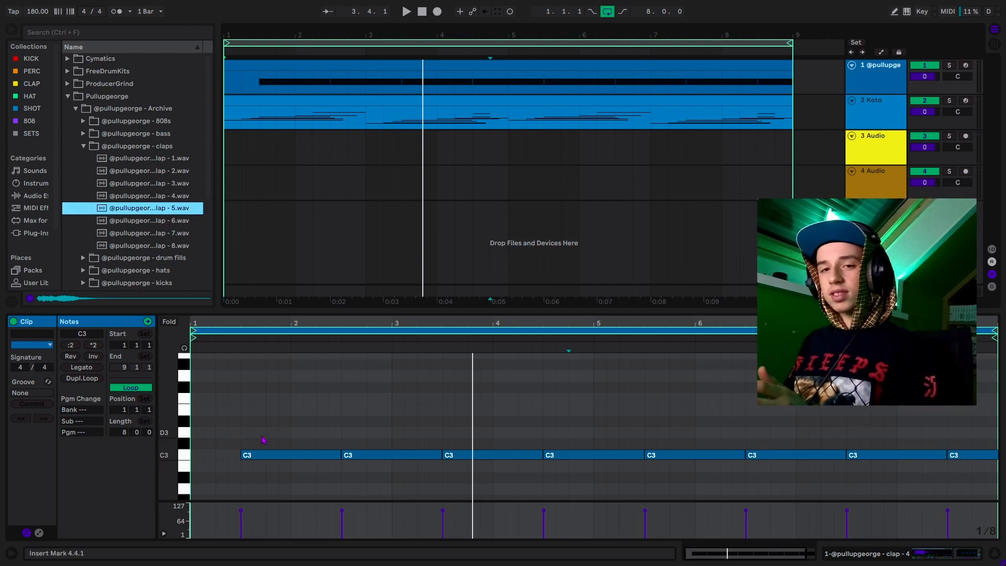
pyautogui.click(174, 225)
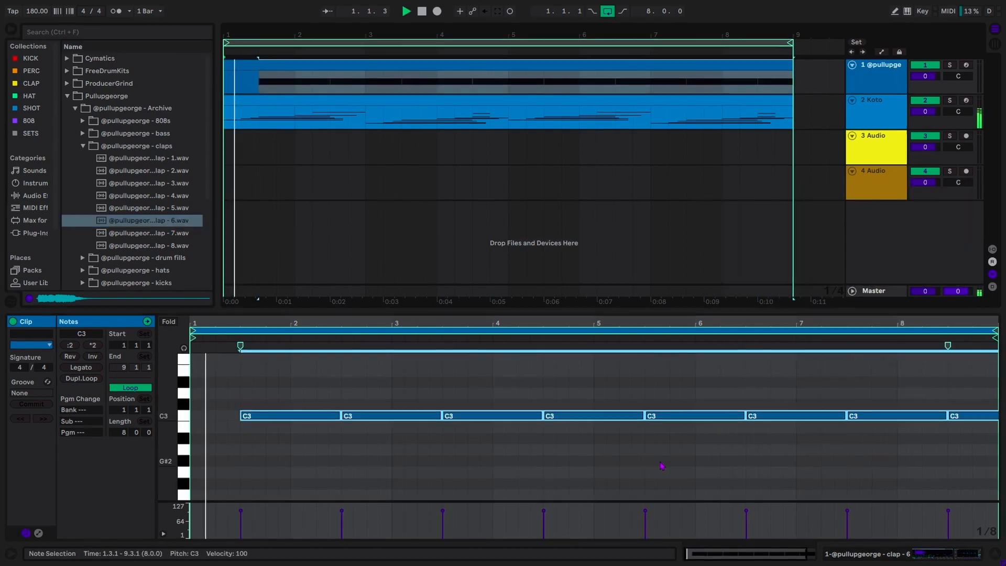
pyautogui.press('space')
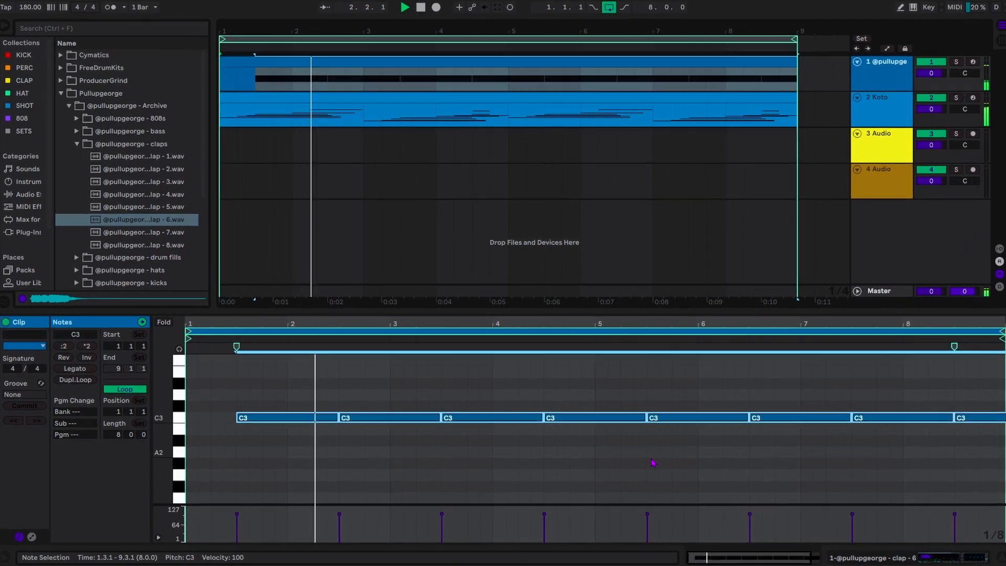
pyautogui.press('space')
pyautogui.click(624, 473)
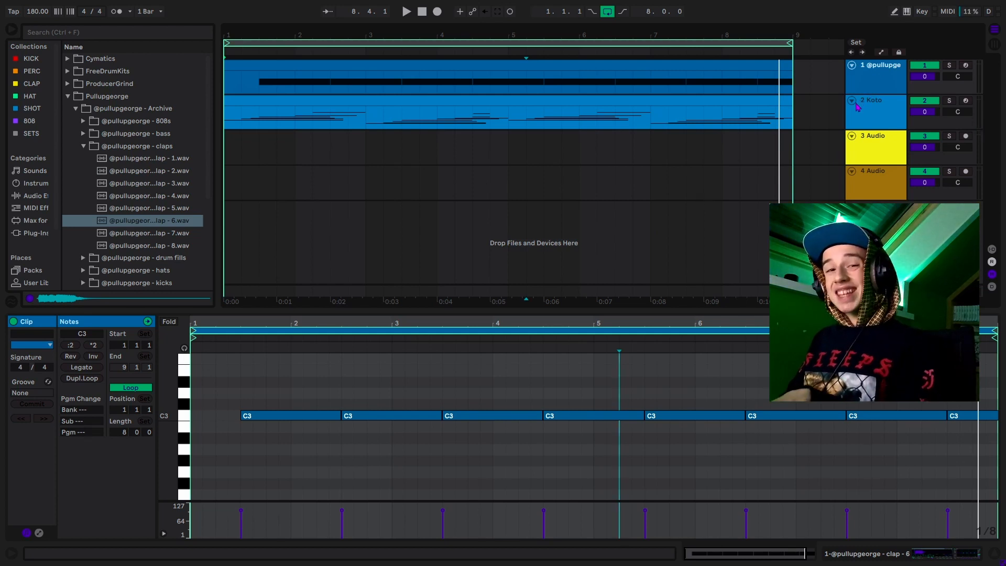
pyautogui.hotkey('ctrl', 'shift', 't')
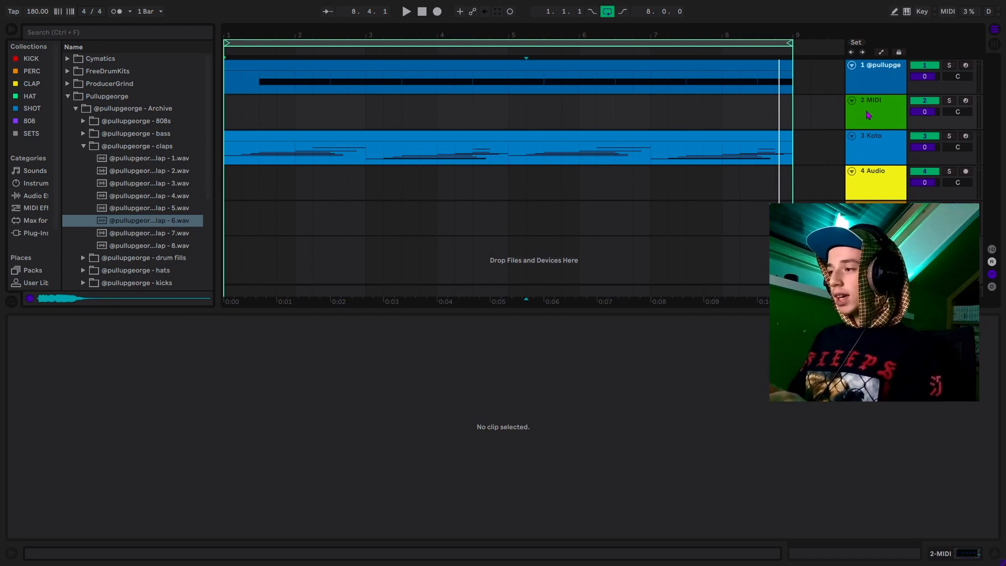
# - Load the hat 5 sample onto track 2 and create an empty 8-bar clip for it
pyautogui.doubleClick(869, 116)
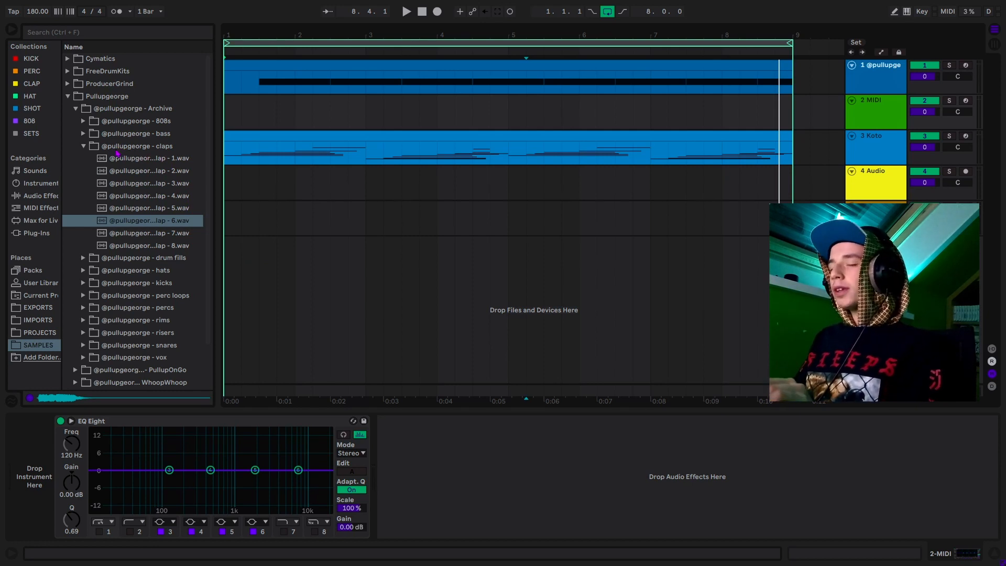
pyautogui.click(164, 233)
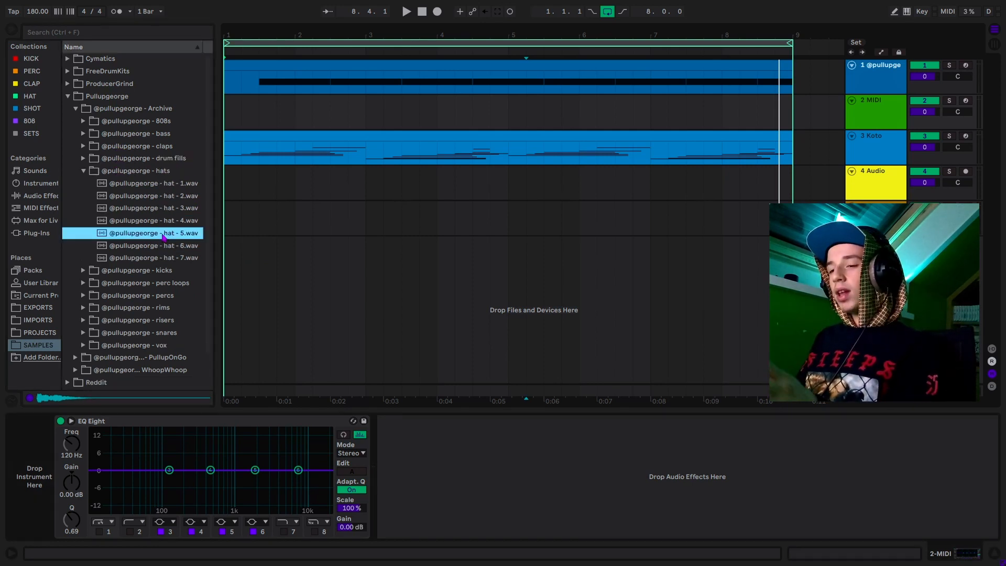
pyautogui.moveTo(164, 233); pyautogui.dragTo(795, 131)
pyautogui.hotkey('ctrl', 'shift', 'm')
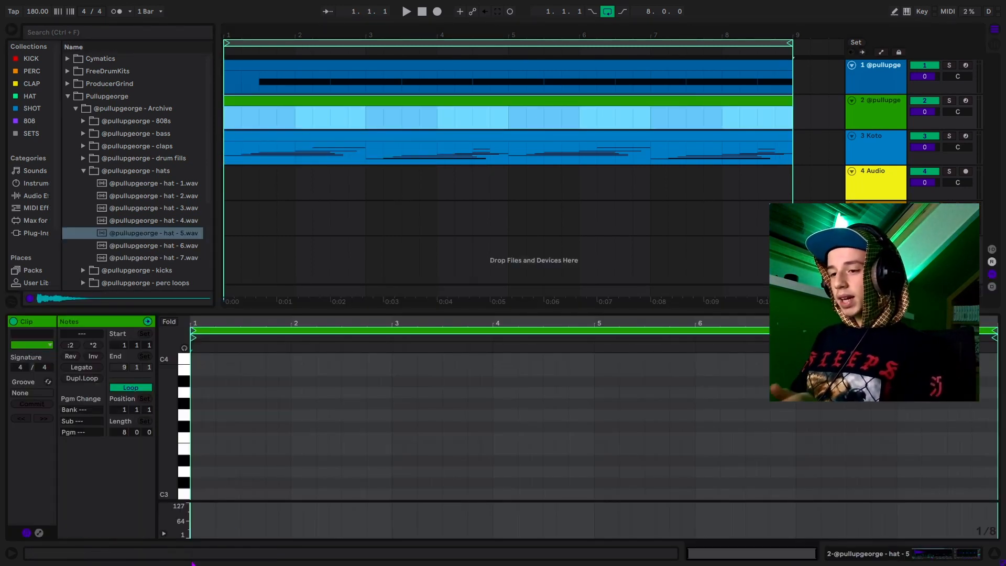
pyautogui.click(229, 421)
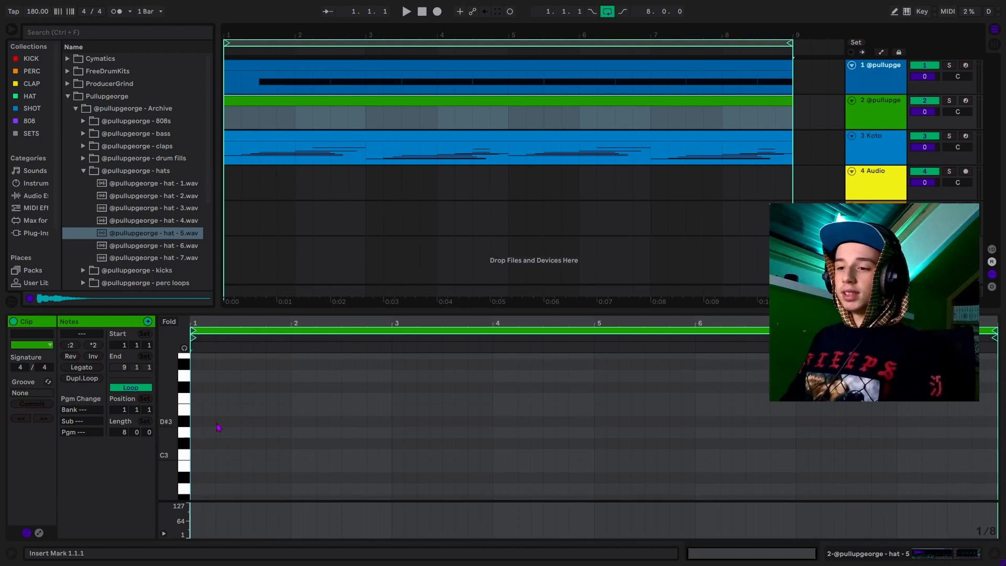
# - Draw a C3 hi-hat note pair and duplicate it twice to repeat through the clip
pyautogui.doubleClick(197, 455)
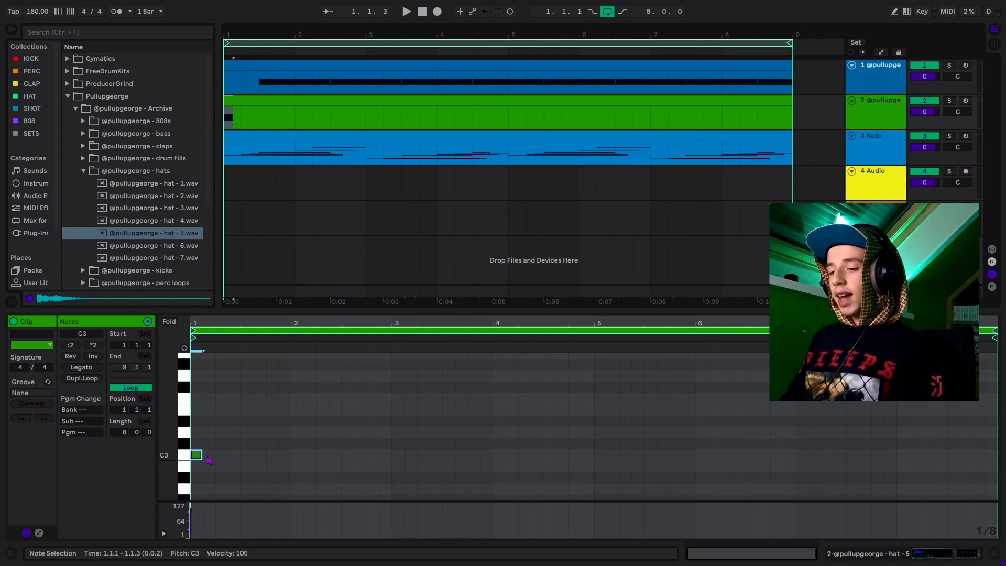
pyautogui.click(199, 465)
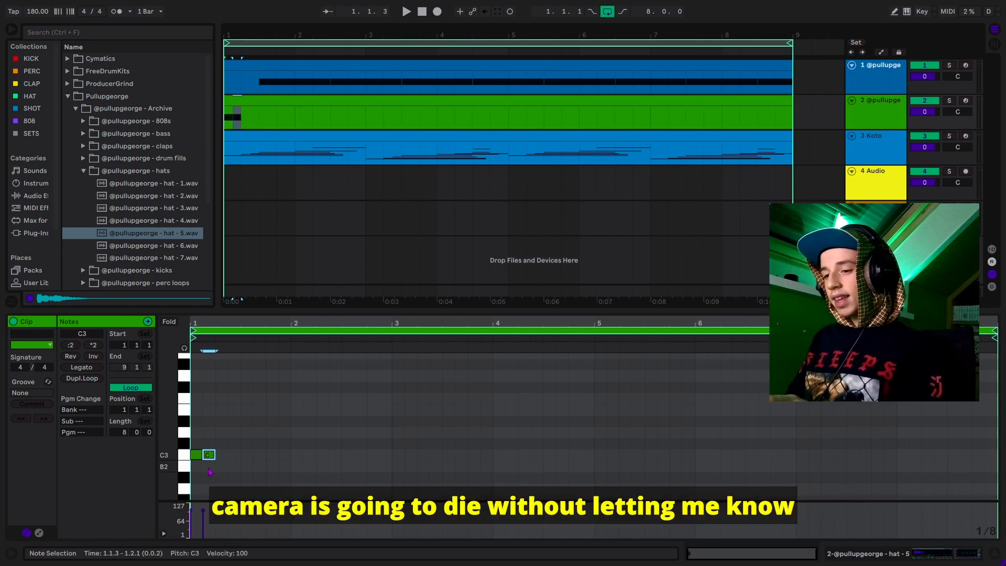
pyautogui.hotkey('ctrl', 'a')
pyautogui.hotkey('ctrl', 'd')
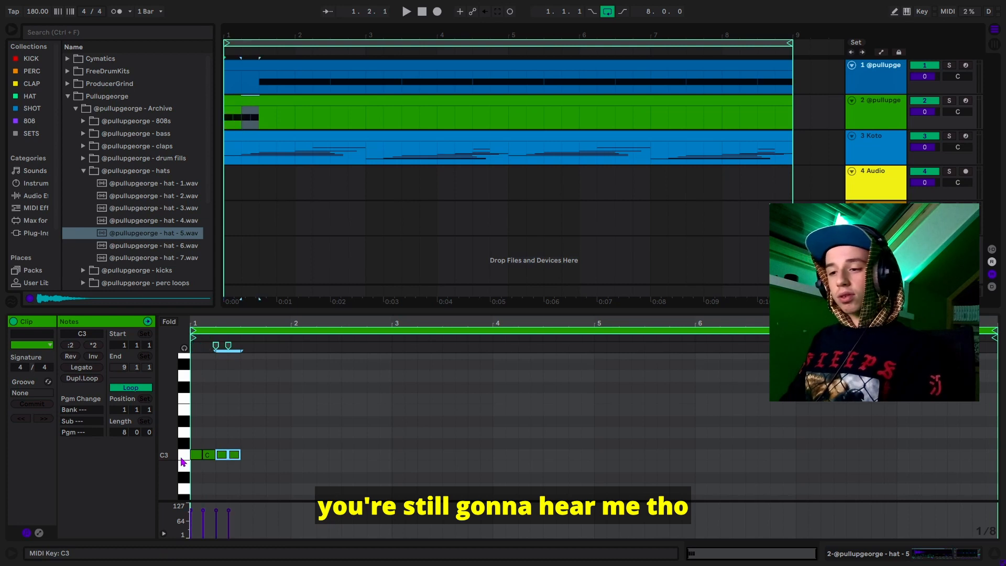
pyautogui.hotkey('ctrl', 'd')
pyautogui.hotkey('ctrl', 'd')
pyautogui.hotkey('ctrl', 'd')
pyautogui.hotkey('ctrl', 'd')
pyautogui.hotkey('ctrl', 'd')
pyautogui.hotkey('ctrl', 'd')
pyautogui.hotkey('ctrl', 'd')
pyautogui.hotkey('ctrl', 'd')
pyautogui.hotkey('ctrl', 'd')
pyautogui.hotkey('ctrl', 'd')
pyautogui.hotkey('ctrl', 'd')
pyautogui.hotkey('ctrl', 'd')
pyautogui.hotkey('ctrl', 'd')
pyautogui.hotkey('ctrl', 'd')
pyautogui.hotkey('ctrl', 'd')
pyautogui.hotkey('ctrl', 'd')
pyautogui.hotkey('ctrl', 'd')
pyautogui.hotkey('ctrl', 'd')
pyautogui.hotkey('ctrl', 'd')
pyautogui.hotkey('ctrl', 'd')
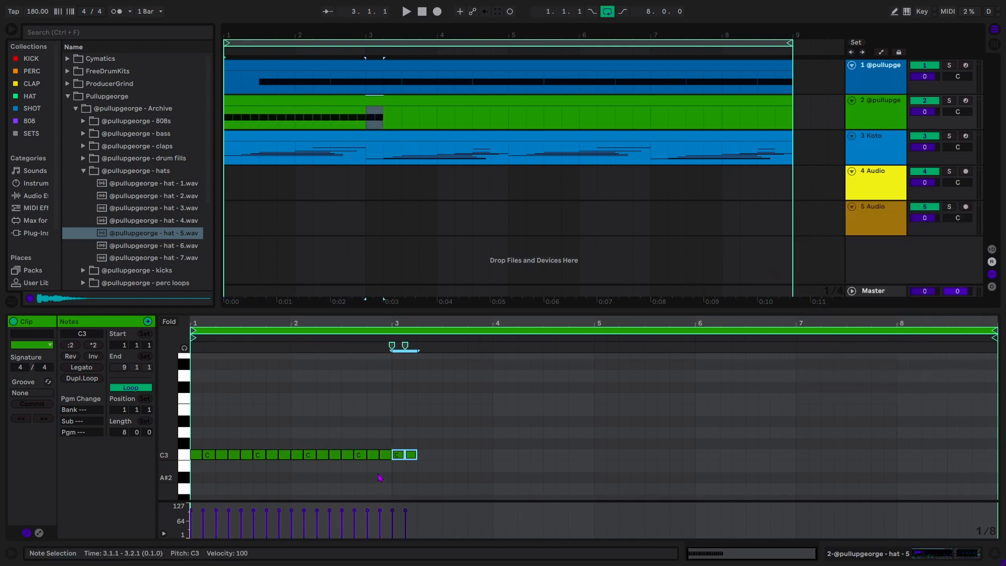
# - Play the set to hear the hi-hat pattern, then add a new empty MIDI track
pyautogui.click(560, 477)
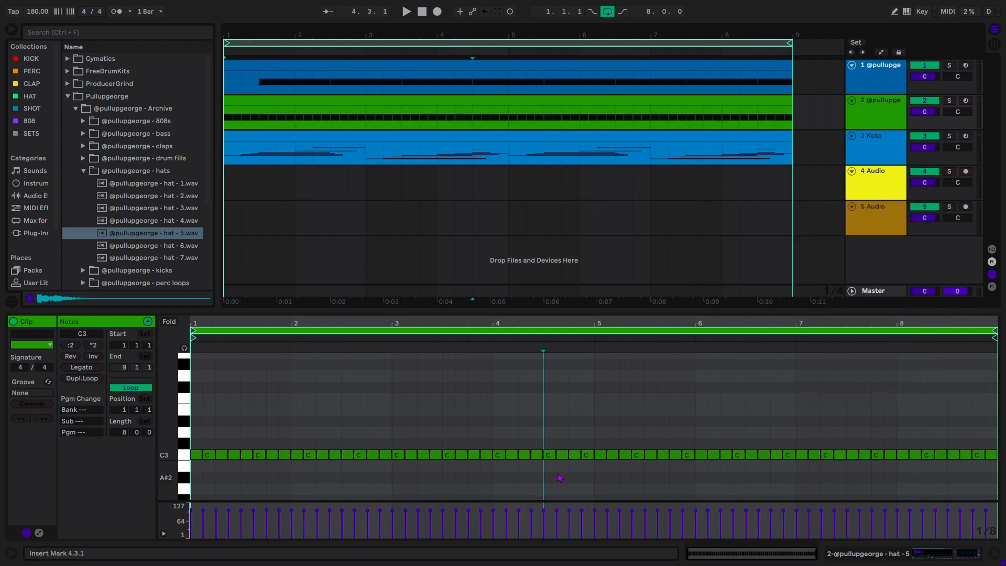
pyautogui.press('space')
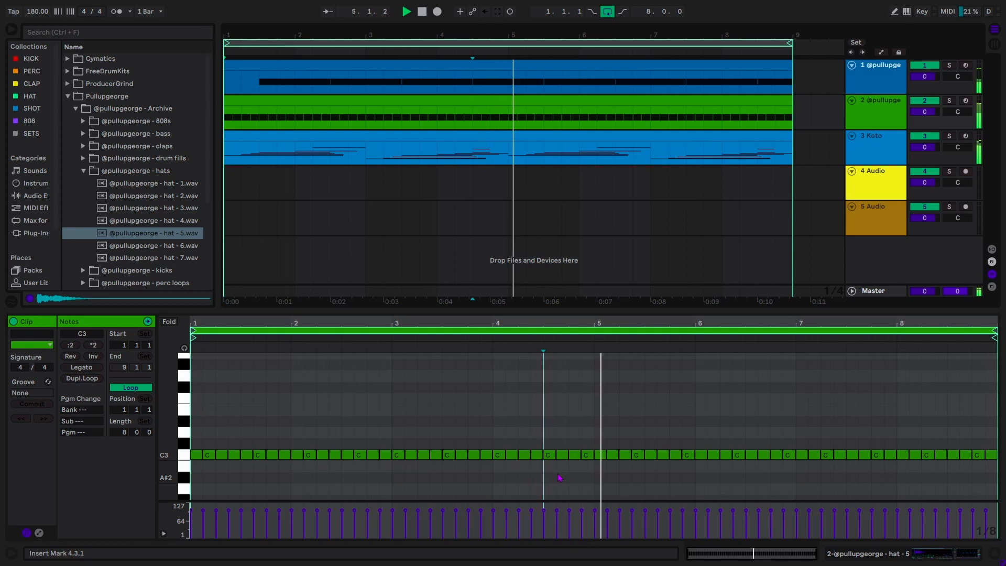
pyautogui.press('space')
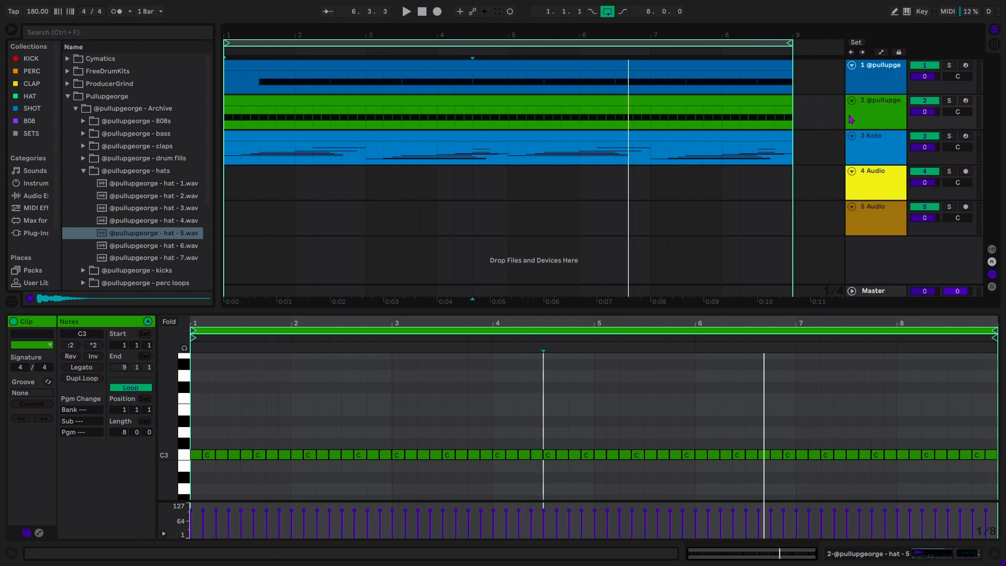
pyautogui.hotkey('ctrl', 'shift', 't')
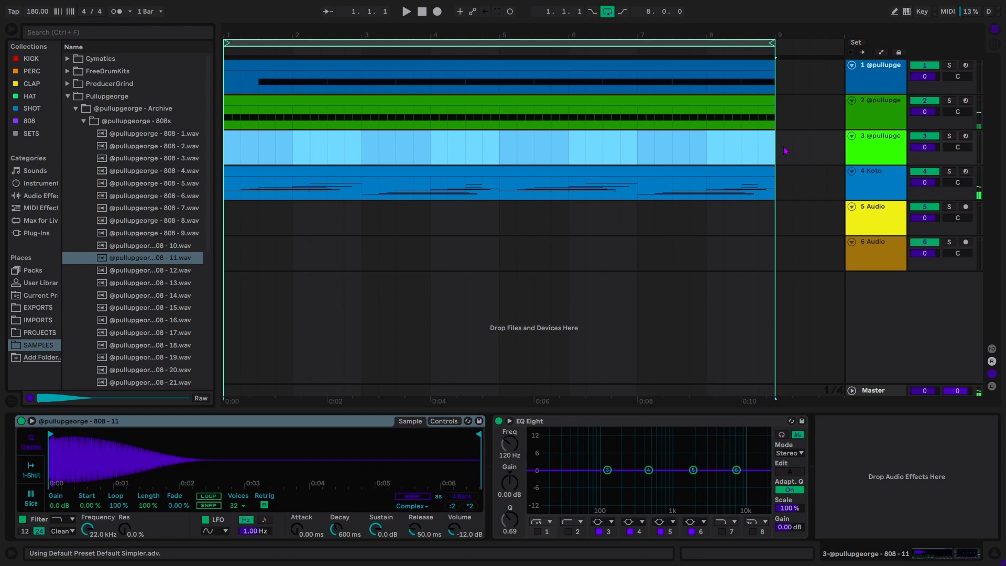
# - Create an 8-bar clip on track 3 with a C3 note from the Koto clip stretched to bar 3
pyautogui.doubleClick(767, 154)
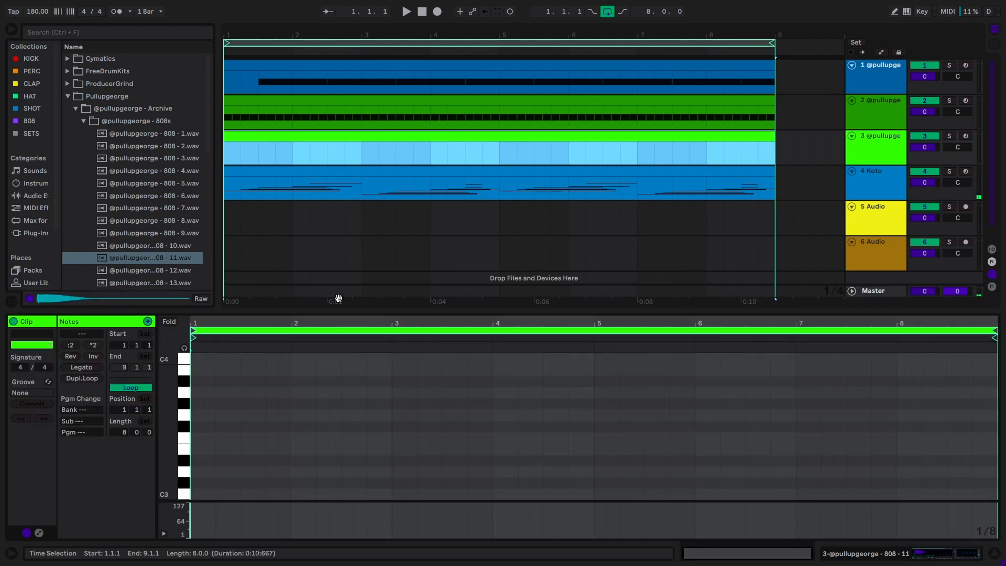
pyautogui.click(213, 420)
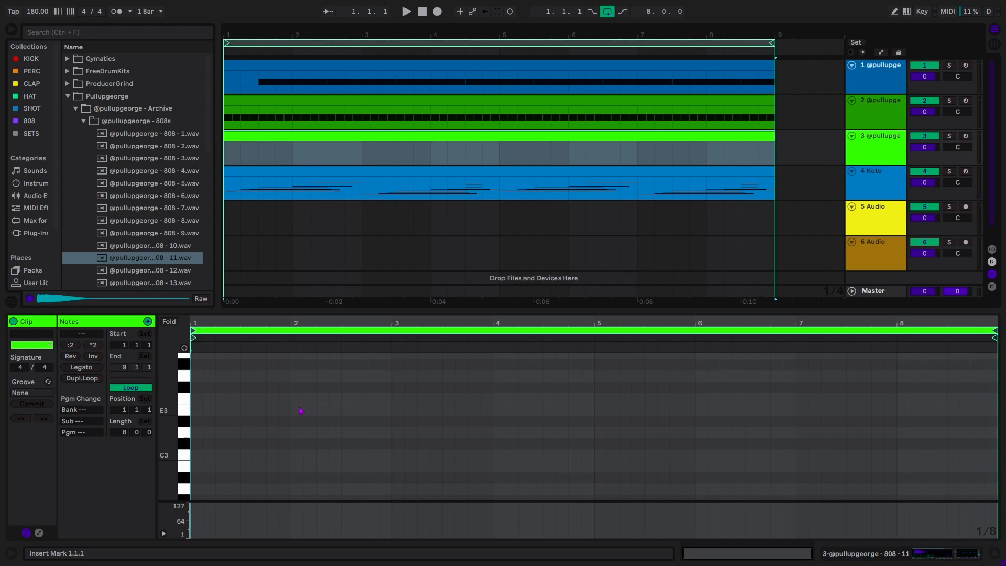
pyautogui.click(379, 184)
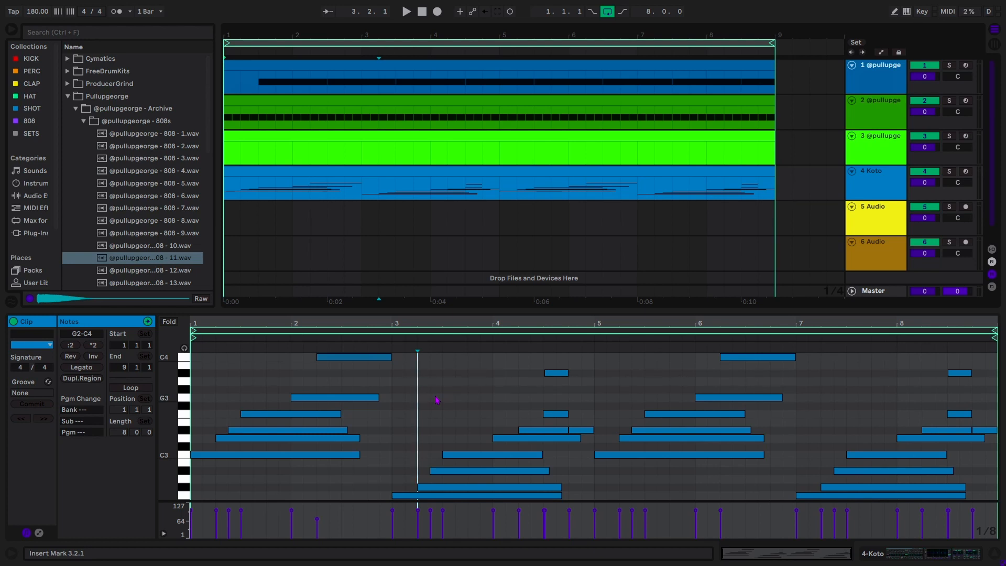
pyautogui.click(205, 455)
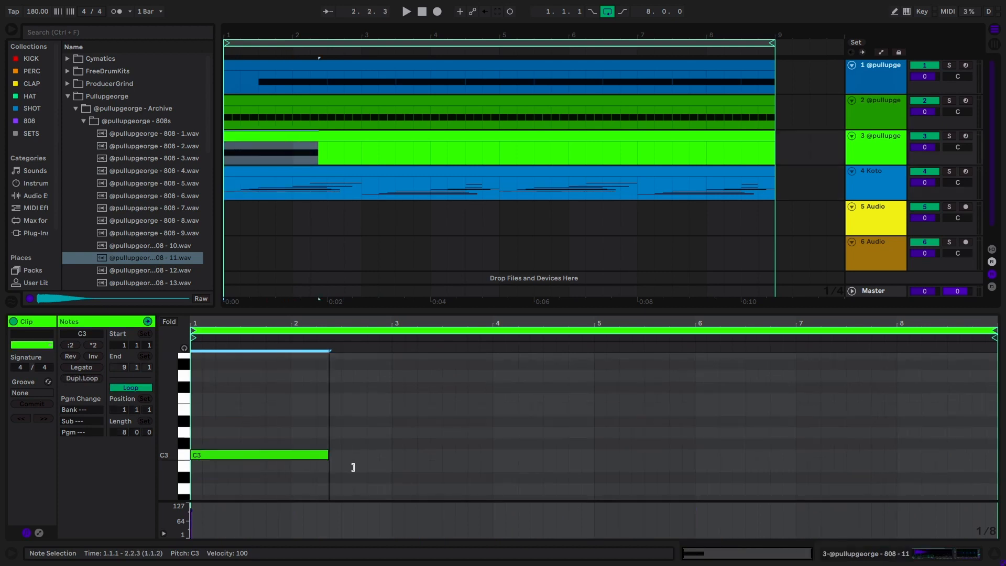
pyautogui.moveTo(353, 465); pyautogui.dragTo(386, 467)
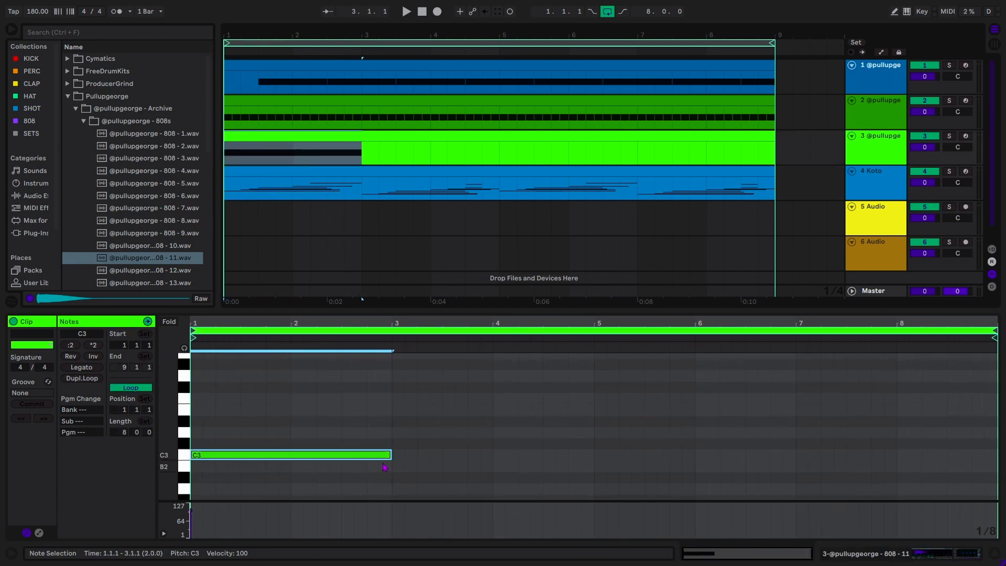
pyautogui.click(367, 433)
pyautogui.press('space')
pyautogui.press('space')
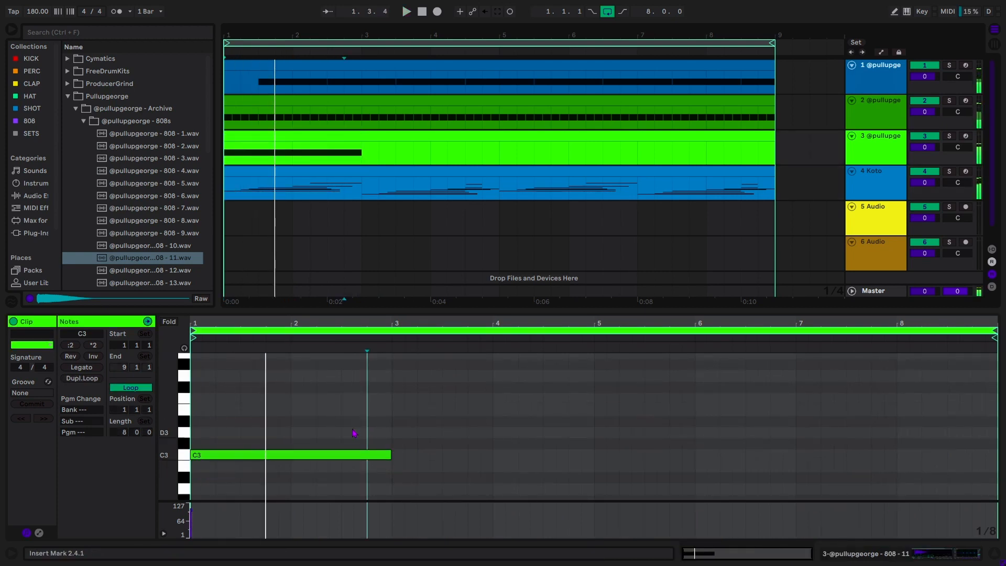
# - Show the 808 track's devices and browse the Audio Effects in the browser
pyautogui.click(867, 163)
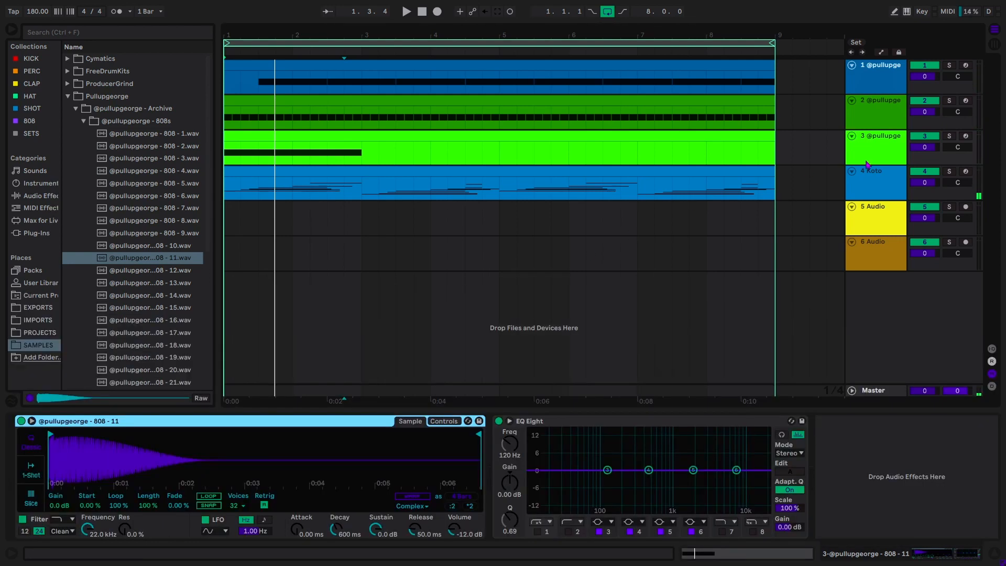
pyautogui.click(48, 196)
pyautogui.scroll(-5, 96, 341)
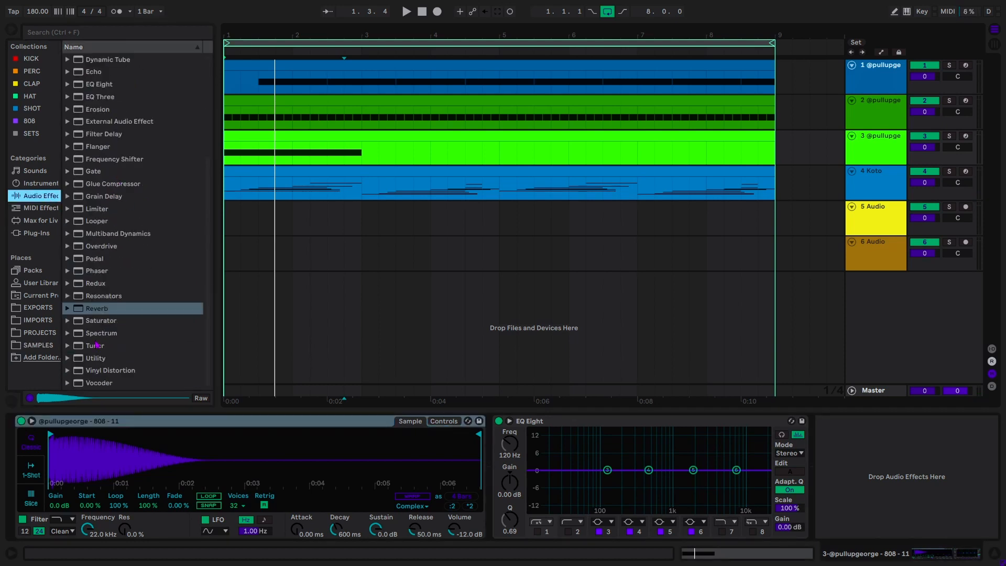
# - Add a Tuner to the 808 track and delete its EQ Eight device
pyautogui.doubleClick(100, 347)
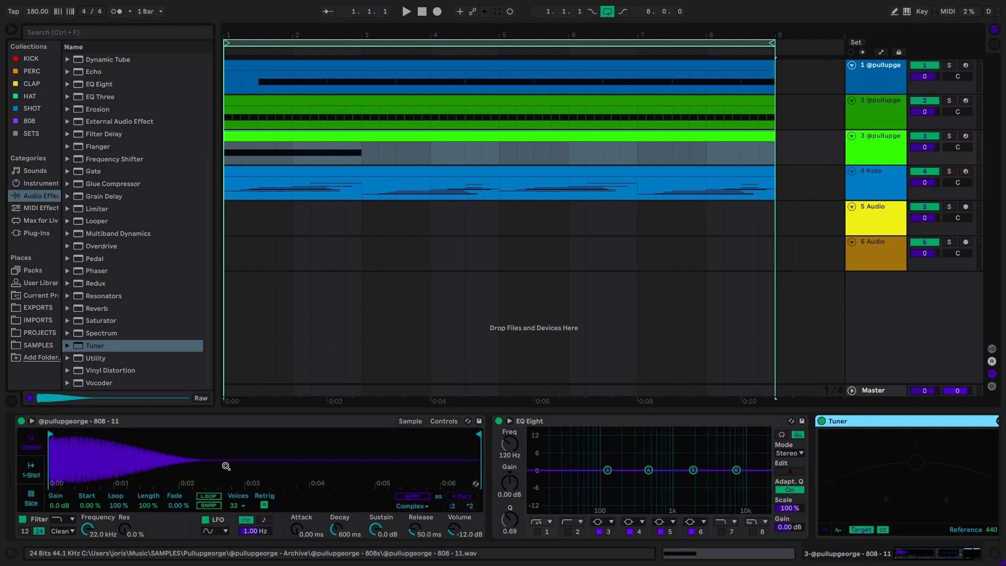
pyautogui.click(611, 420)
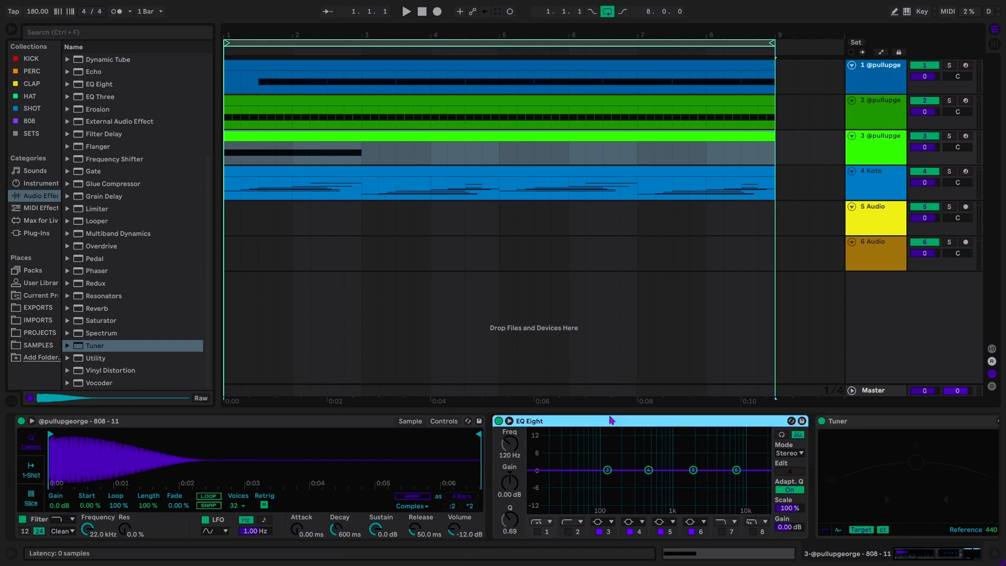
pyautogui.press('Delete')
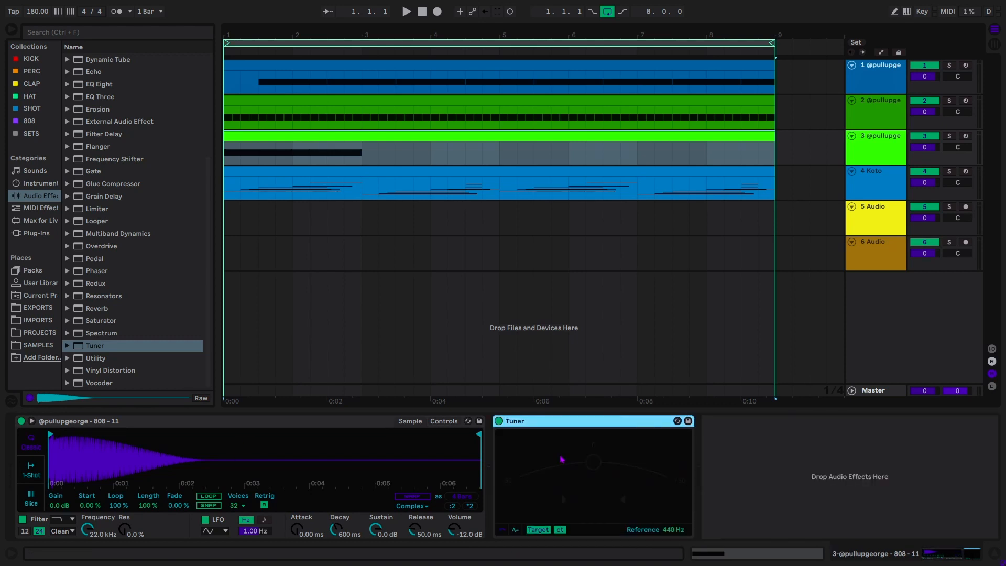
# - Solo and play the 808 to check its pitch, then show Simpler's Controls and transpose setting
pyautogui.press('s')
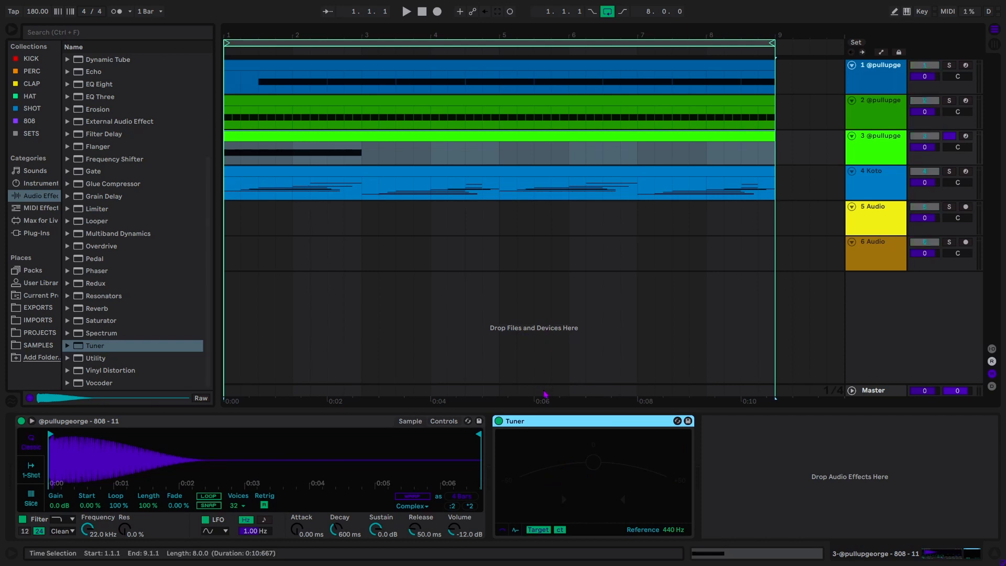
pyautogui.press('s')
pyautogui.press('space')
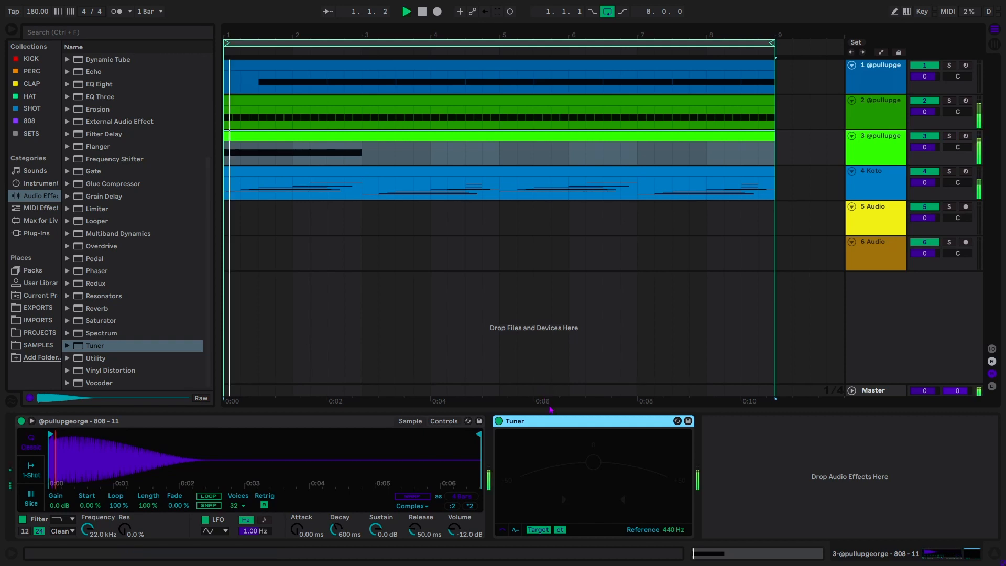
pyautogui.press('space')
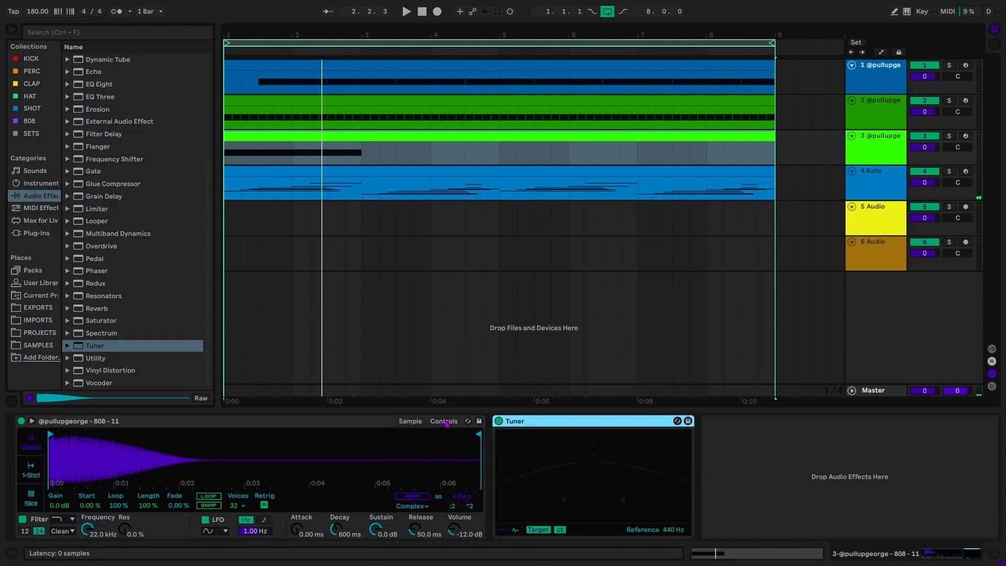
pyautogui.click(446, 422)
pyautogui.click(419, 497)
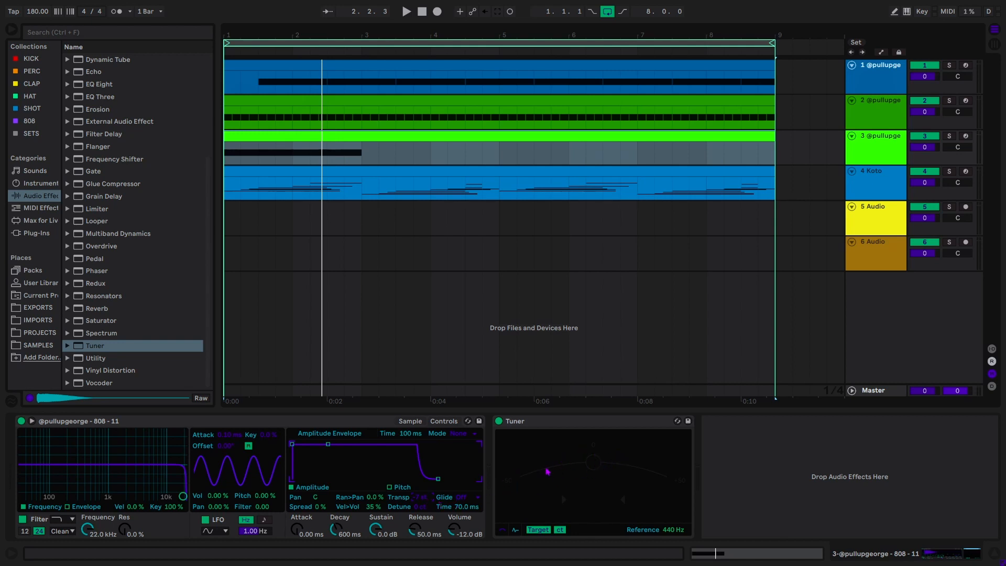
# - Reset the first C3 note and extend it to 2.3.1, auditioning the new length
pyautogui.click(736, 557)
pyautogui.moveTo(227, 400); pyautogui.dragTo(258, 501)
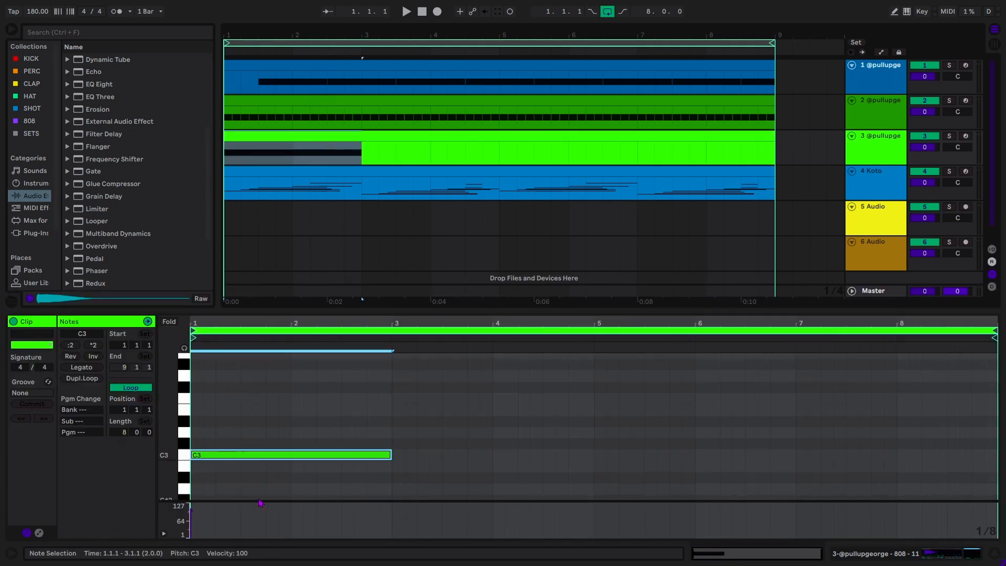
pyautogui.hotkey('ctrl', 'z')
pyautogui.click(257, 490)
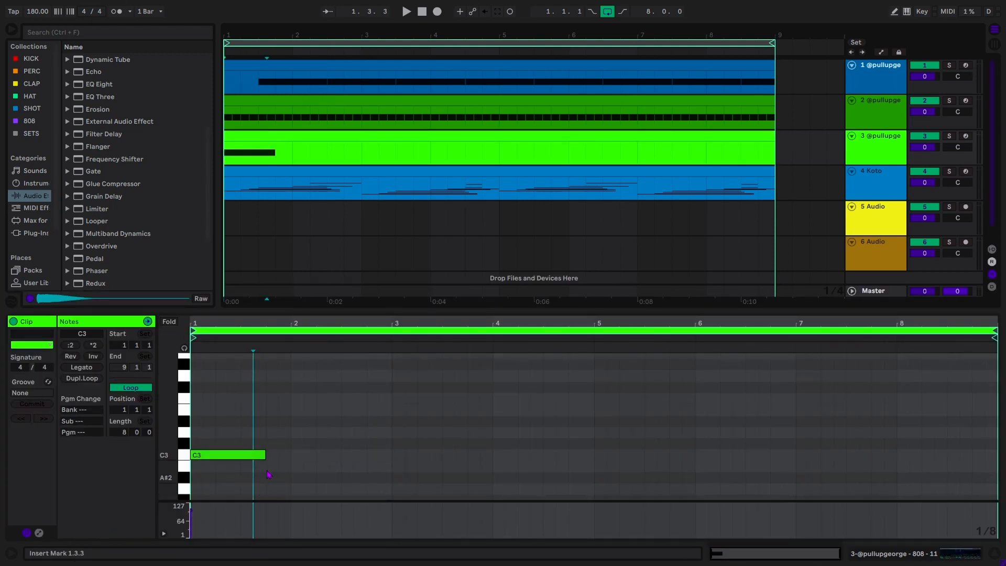
pyautogui.moveTo(264, 452); pyautogui.dragTo(341, 454)
pyautogui.press('space')
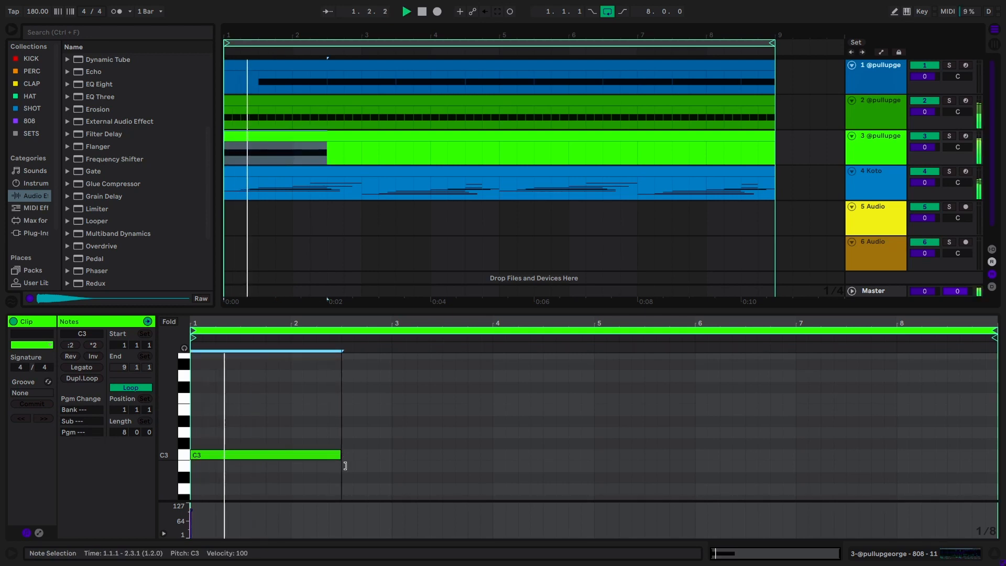
pyautogui.press('space')
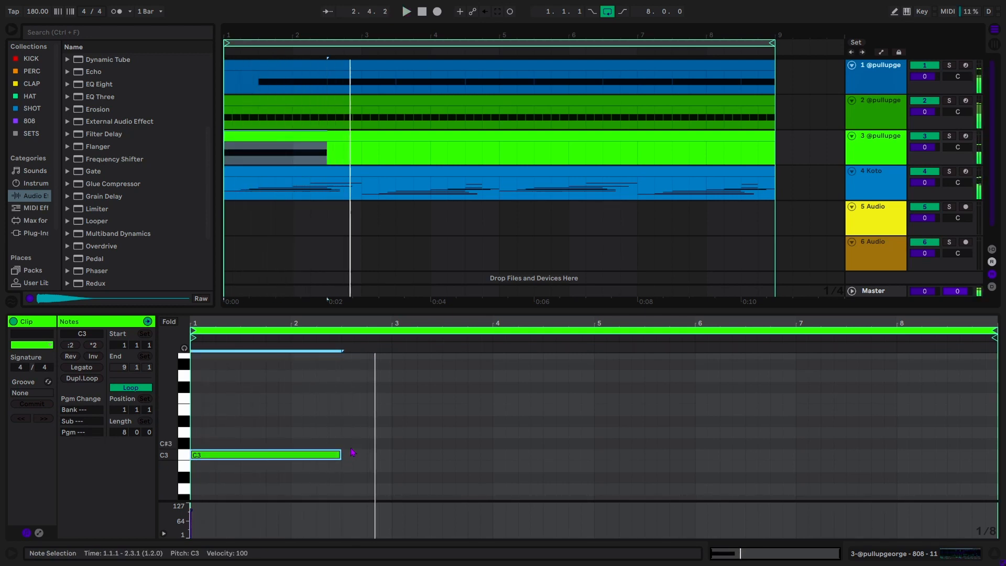
# - Add a G3 at 2.4.1 to bar 3, paste C3, C3 and D#3 at bar 3, and duplicate through bar 9
pyautogui.doubleClick(372, 375)
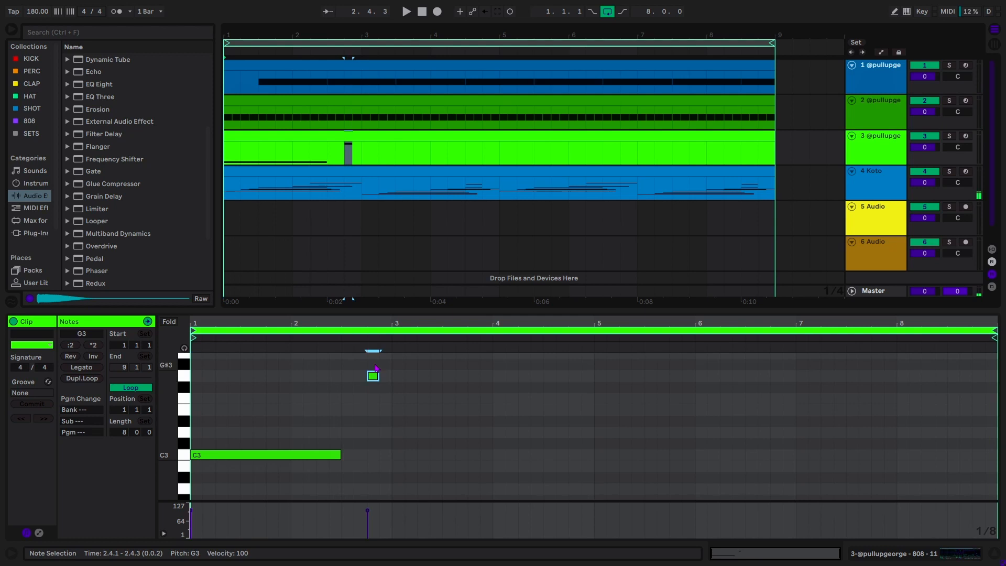
pyautogui.moveTo(380, 372); pyautogui.dragTo(392, 374)
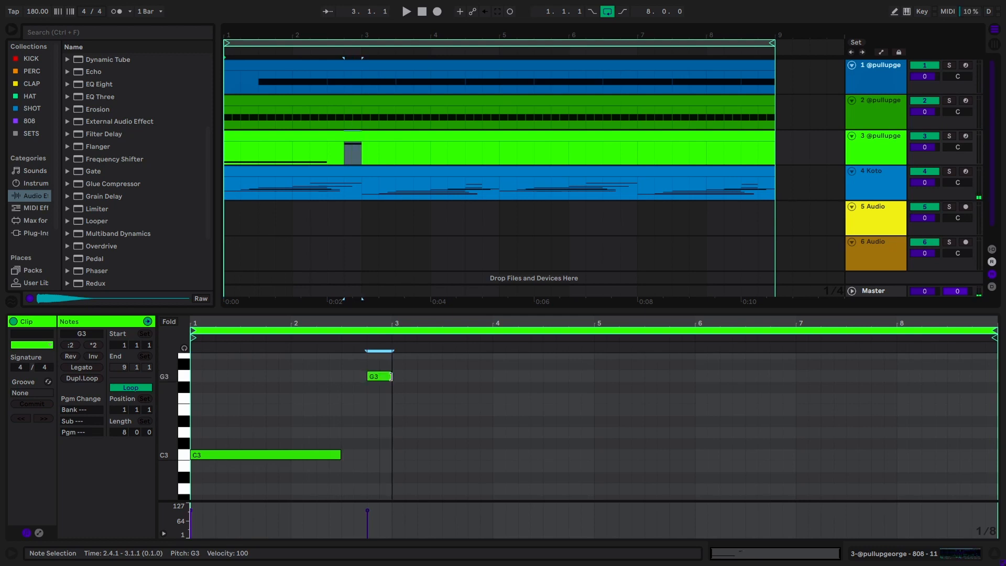
pyautogui.press('space')
pyautogui.click(393, 417)
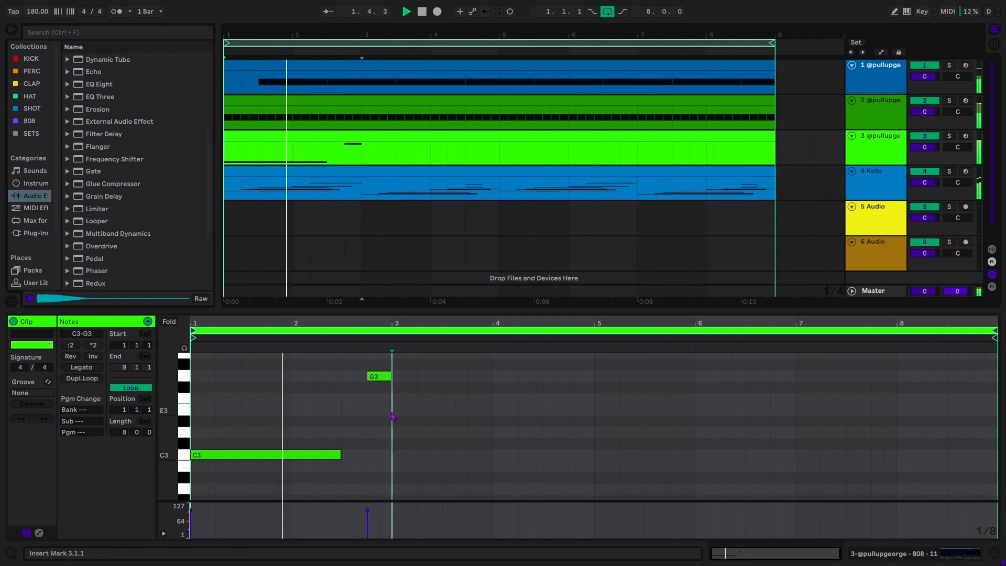
pyautogui.hotkey('ctrl', 'v')
pyautogui.hotkey('ctrl', 'a')
pyautogui.hotkey('ctrl', 'd')
pyautogui.click(548, 385)
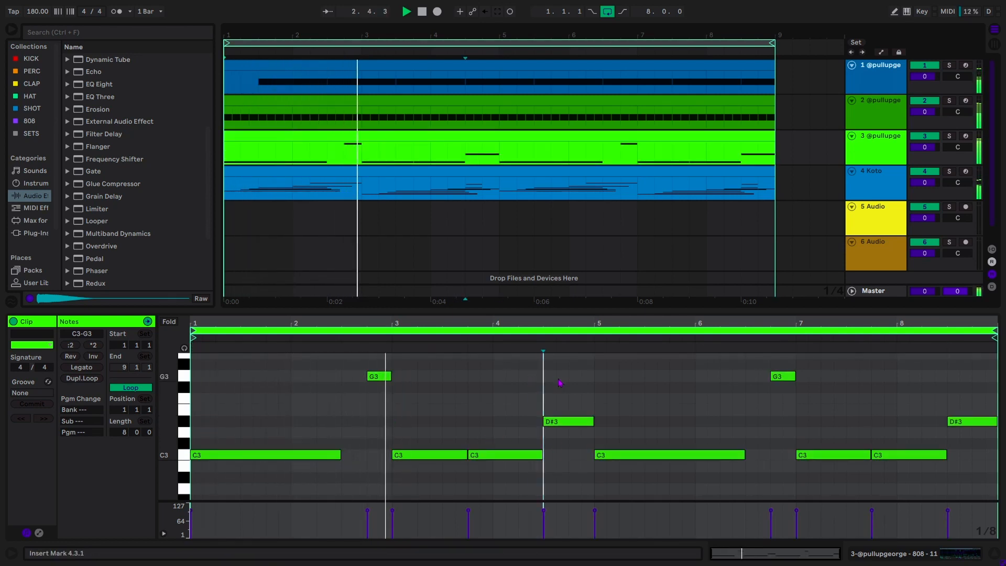